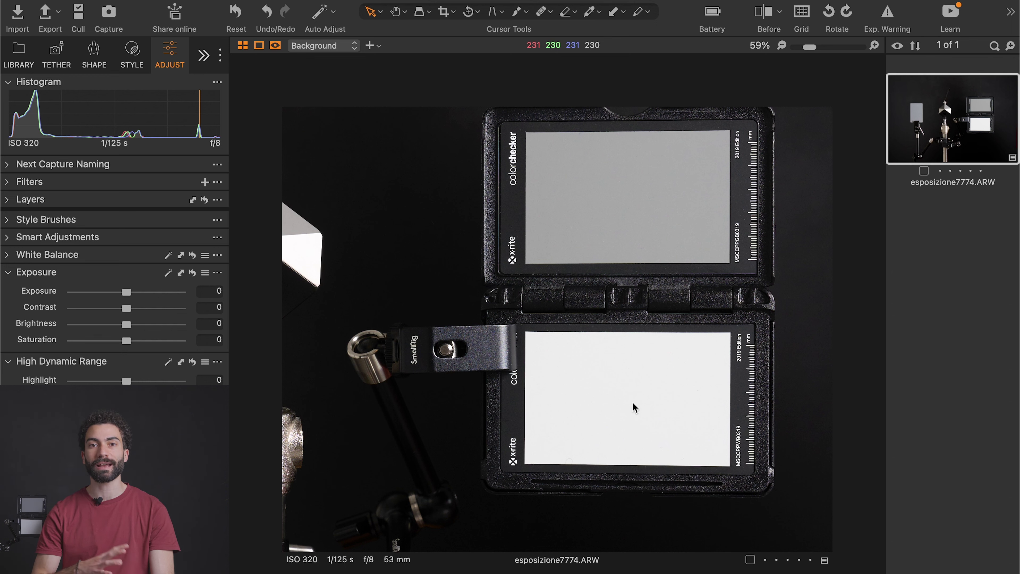
Examine the RGB readouts on the calibration cube's faces, its black hole and the highlights on the chrome ball.
{"action": "key", "text": "super+0"}
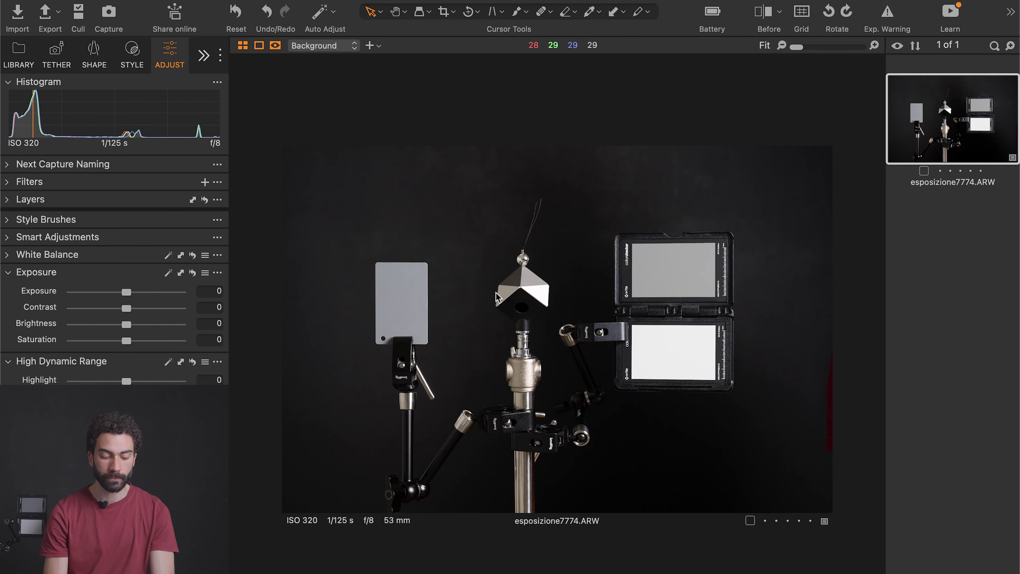
{"action": "scroll", "coordinate": [496, 291], "scroll_direction": "up", "scroll_amount": 5}
{"action": "scroll", "coordinate": [564, 291], "scroll_direction": "up", "scroll_amount": 2}
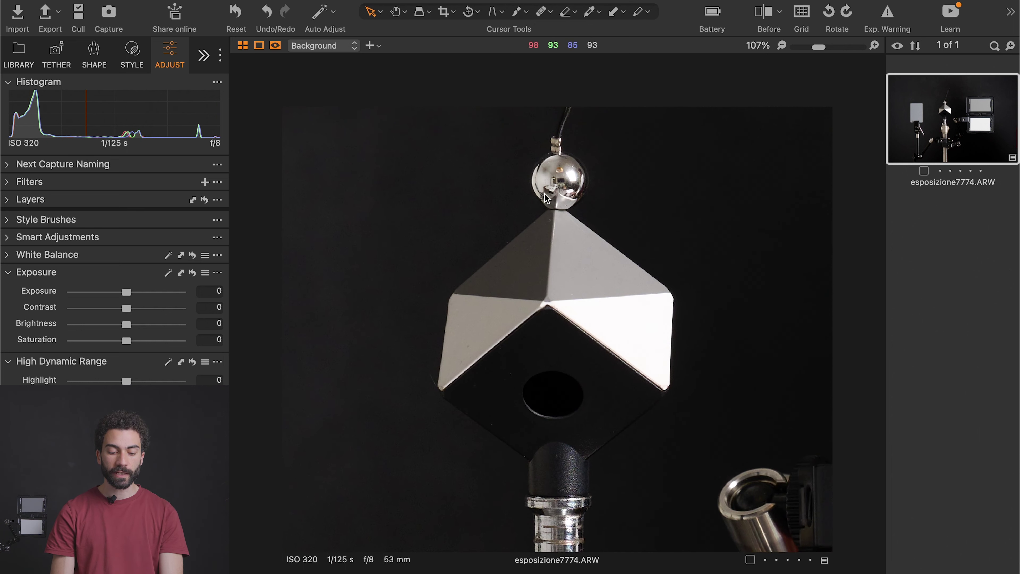
{"action": "scroll", "coordinate": [546, 193], "scroll_direction": "up", "scroll_amount": 3}
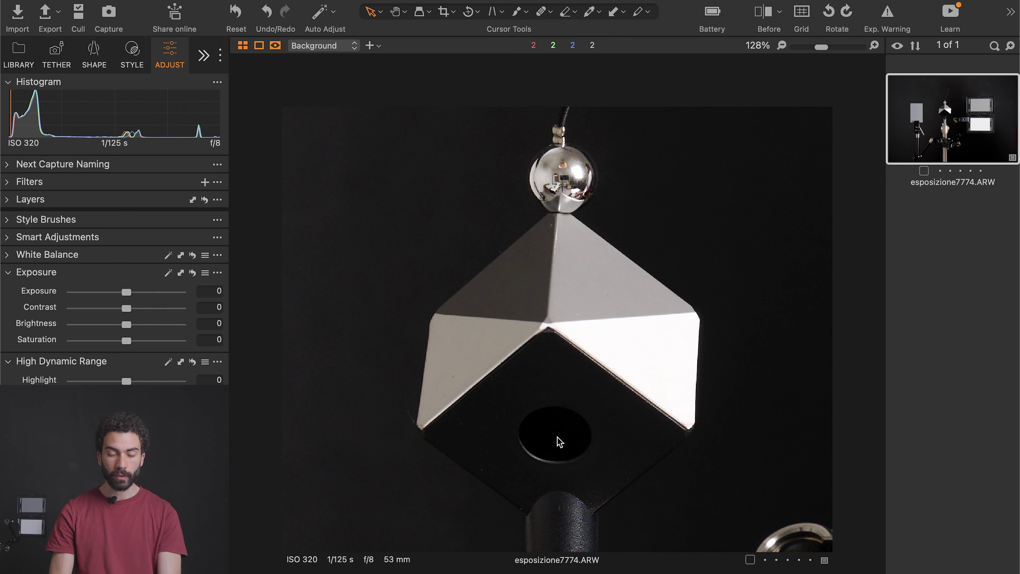
{"action": "scroll", "coordinate": [559, 441], "scroll_direction": "up", "scroll_amount": 3}
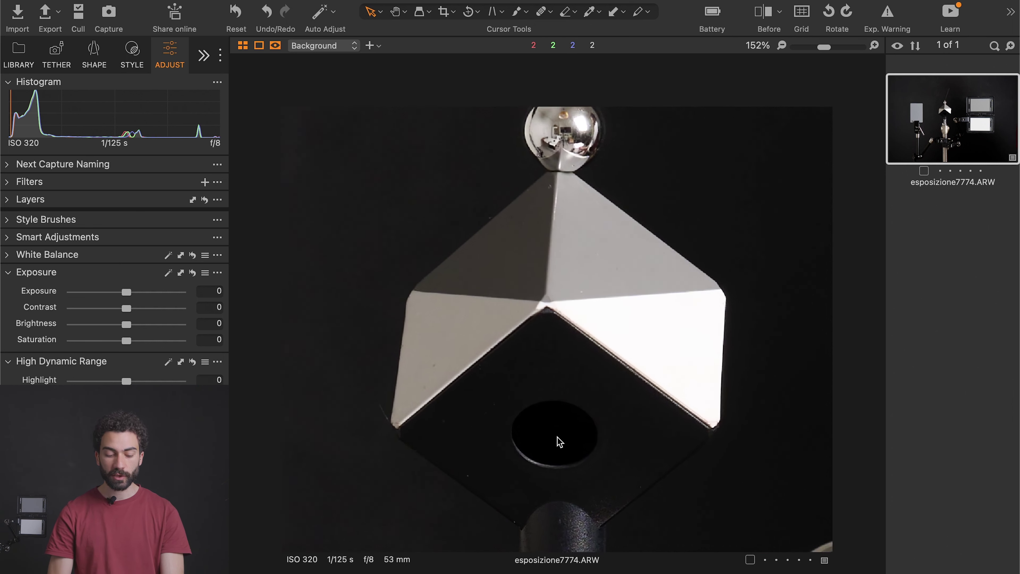
{"action": "scroll", "coordinate": [559, 440], "scroll_direction": "down", "scroll_amount": 2}
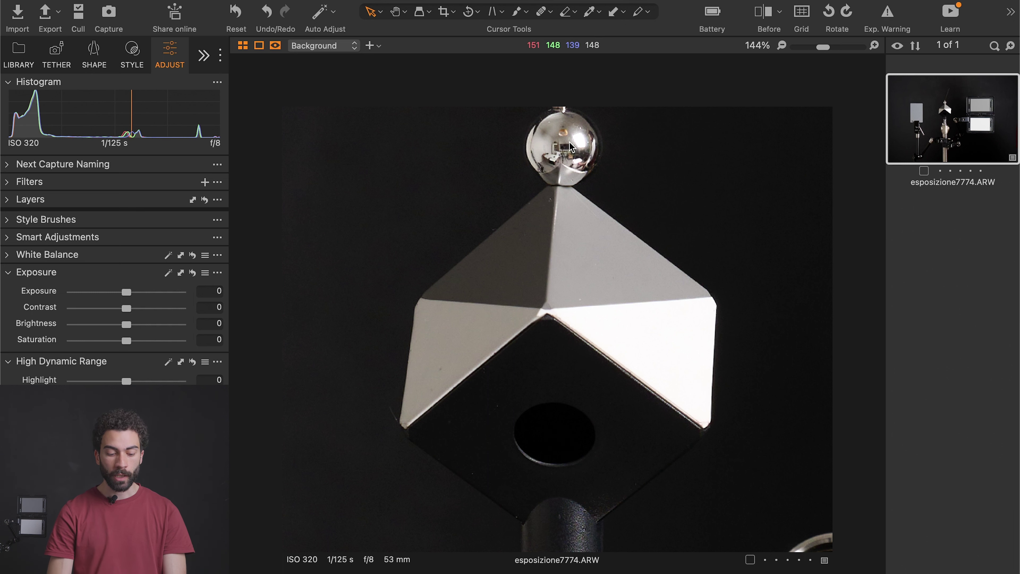
{"action": "scroll", "coordinate": [566, 128], "scroll_direction": "up", "scroll_amount": 5}
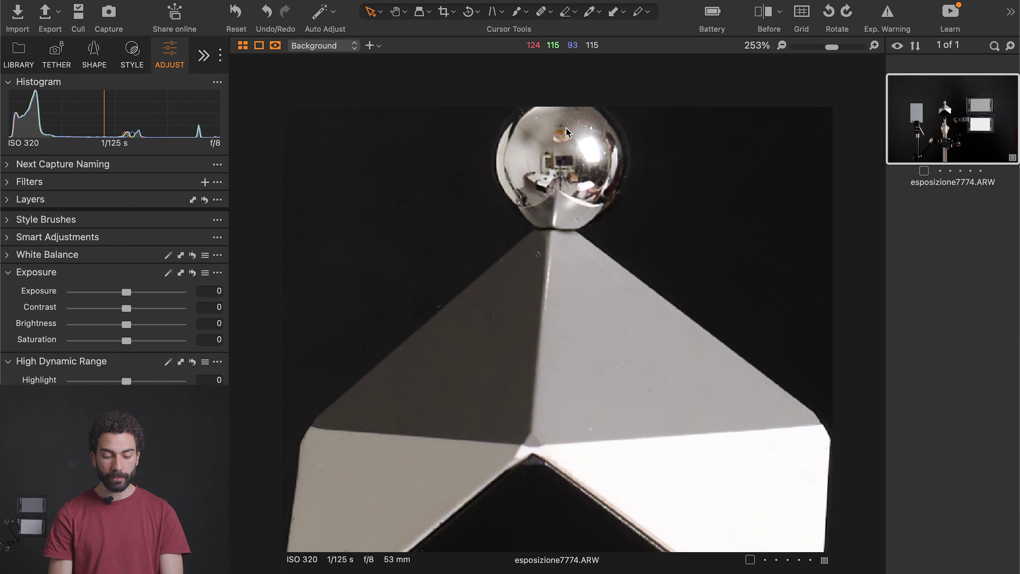
{"action": "scroll", "coordinate": [565, 128], "scroll_direction": "up", "scroll_amount": 3}
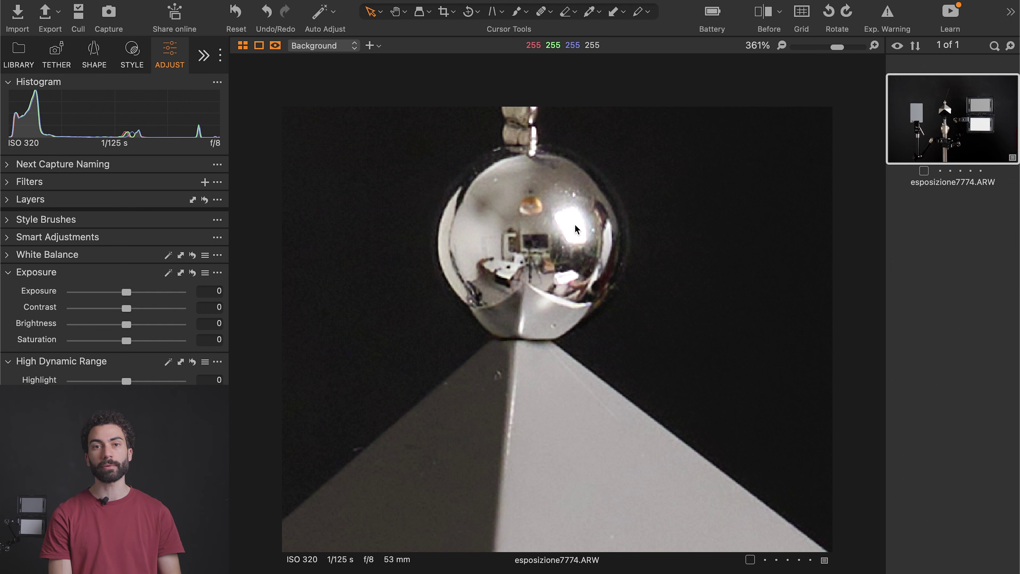
{"action": "scroll", "coordinate": [573, 224], "scroll_direction": "down", "scroll_amount": 2}
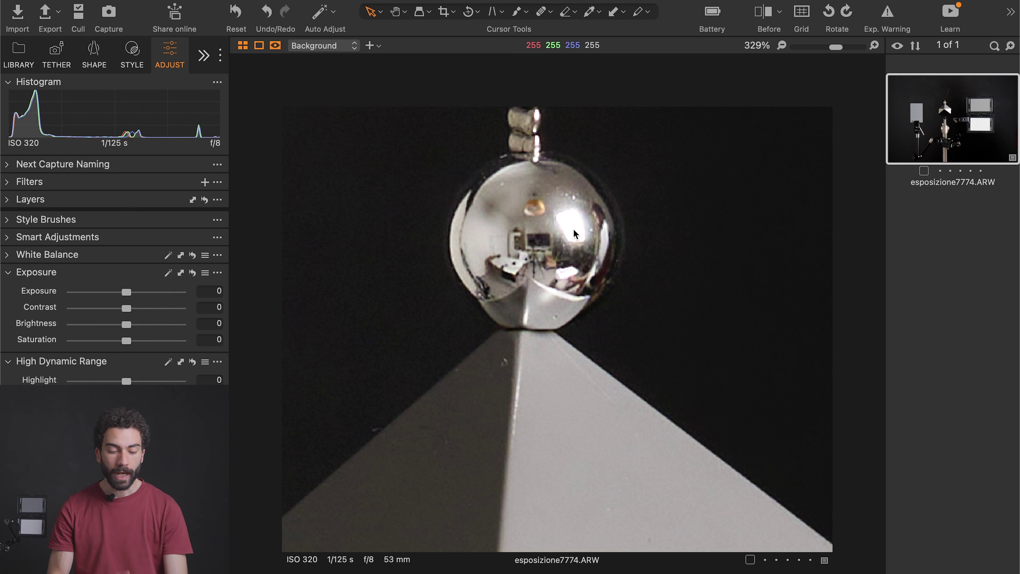
Try a Highlight value of -18, checking its effect on the chrome ball and the ColorChecker patches, and reset it to 0.
{"action": "left_click_drag", "start_coordinate": [127, 380], "coordinate": [116, 381]}
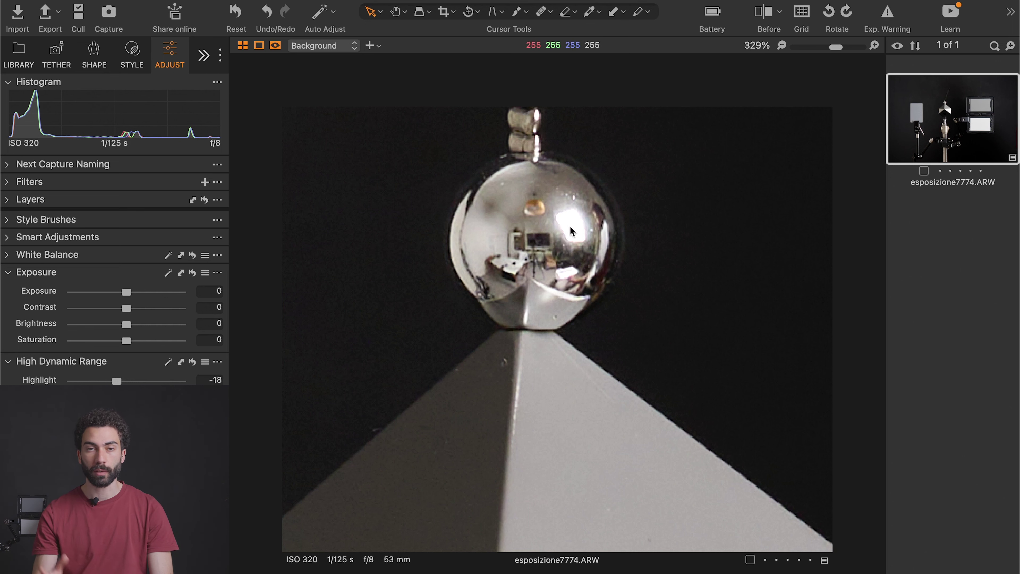
{"action": "scroll", "coordinate": [509, 317], "scroll_direction": "down", "scroll_amount": 5}
{"action": "scroll", "coordinate": [508, 317], "scroll_direction": "down", "scroll_amount": 4}
{"action": "scroll", "coordinate": [699, 352], "scroll_direction": "up", "scroll_amount": 4}
{"action": "scroll", "coordinate": [697, 350], "scroll_direction": "up", "scroll_amount": 1}
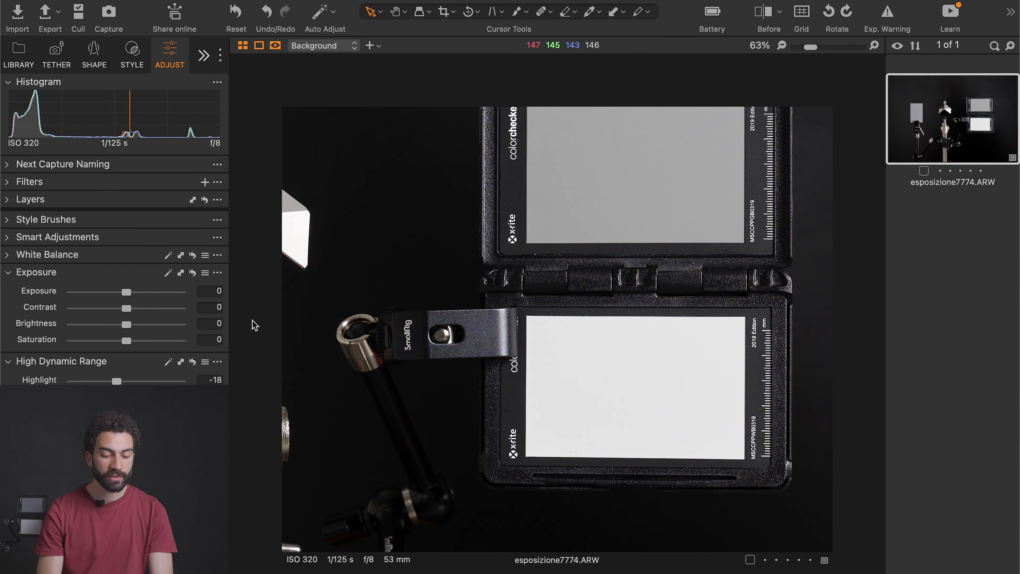
{"action": "double_click", "coordinate": [116, 380]}
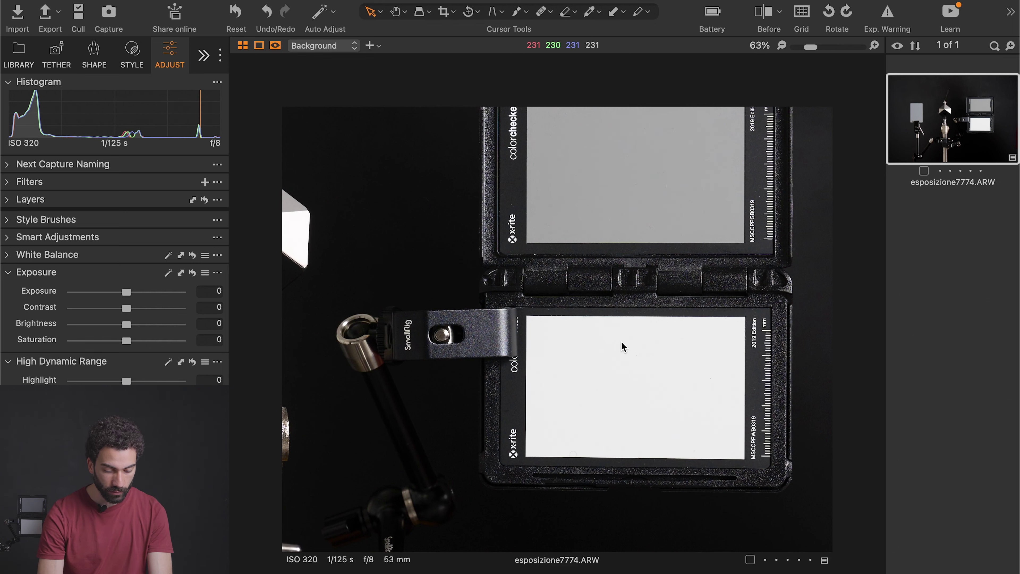
Compare the RGB readouts of the standalone grey card and the faces of the calibration cube.
{"action": "scroll", "coordinate": [620, 341], "scroll_direction": "down", "scroll_amount": 5}
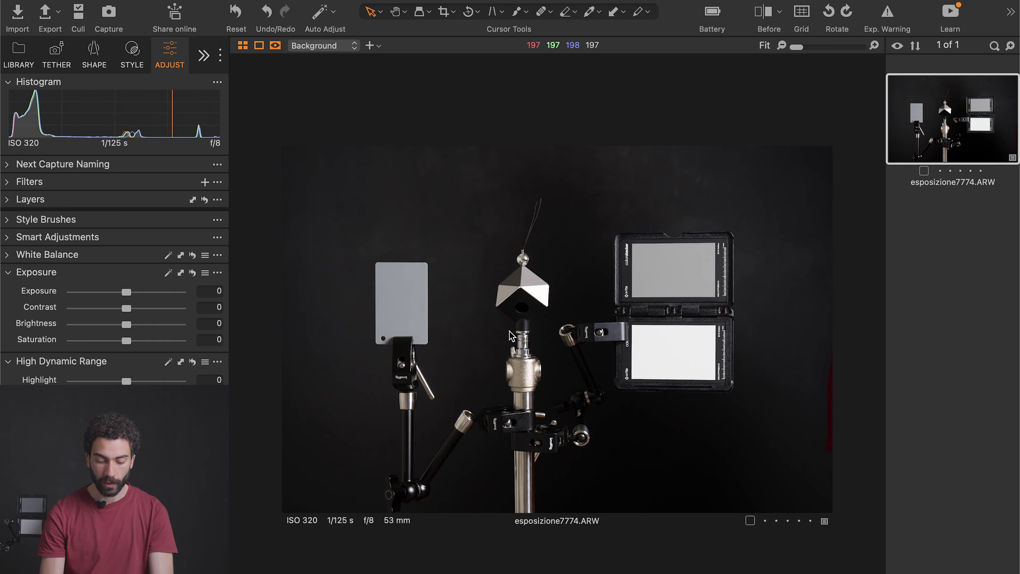
{"action": "scroll", "coordinate": [390, 308], "scroll_direction": "up", "scroll_amount": 7}
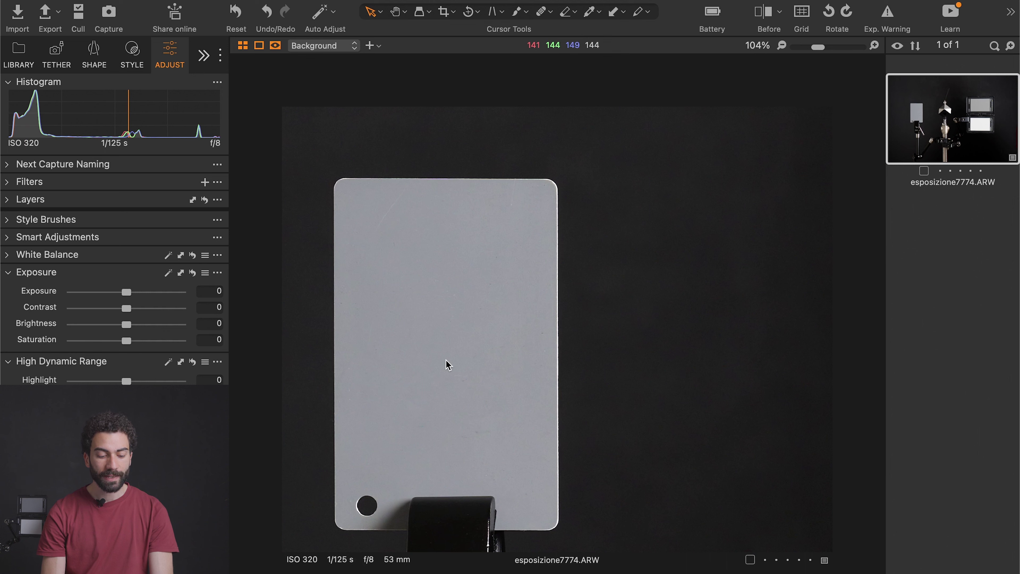
{"action": "scroll", "coordinate": [449, 365], "scroll_direction": "down", "scroll_amount": 3}
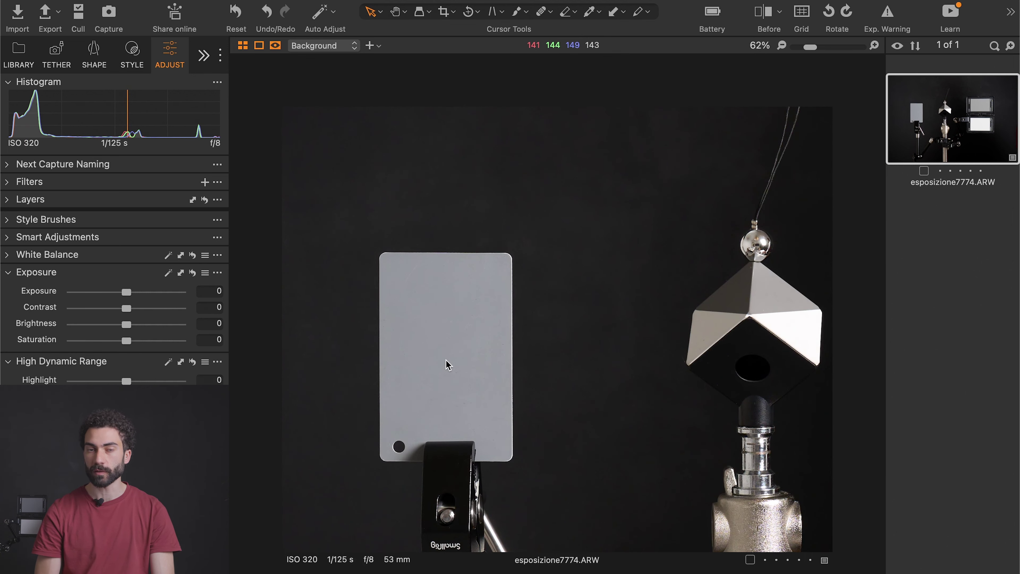
{"action": "key", "text": "super+0"}
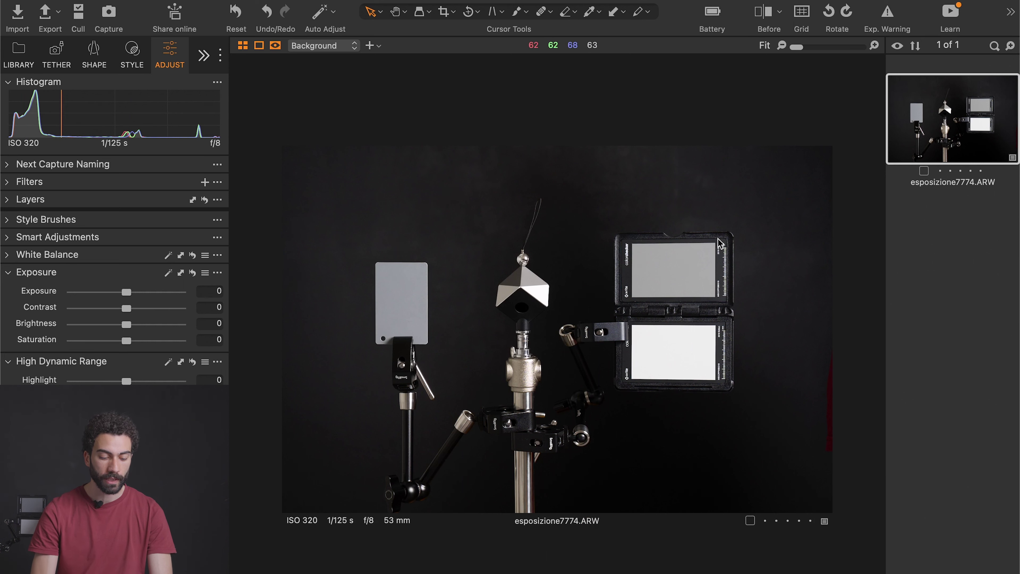
{"action": "scroll", "coordinate": [608, 268], "scroll_direction": "up", "scroll_amount": 3}
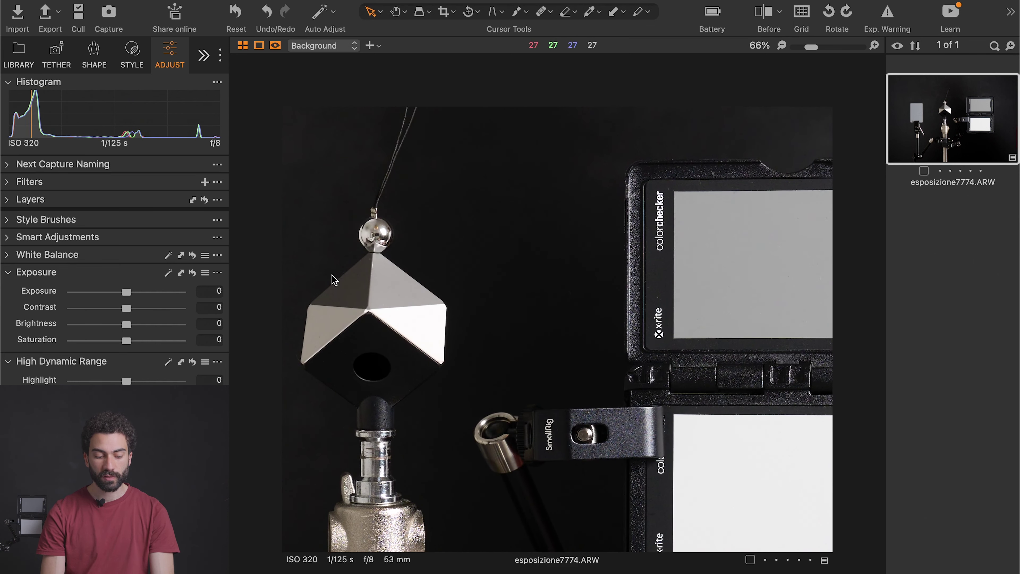
{"action": "scroll", "coordinate": [440, 327], "scroll_direction": "left", "scroll_amount": 1}
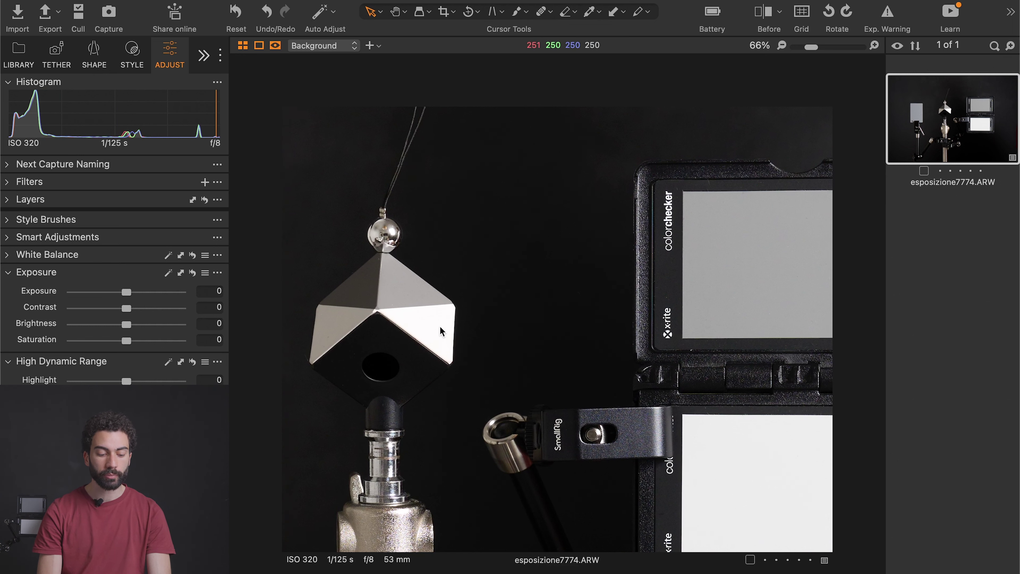
{"action": "scroll", "coordinate": [439, 327], "scroll_direction": "left", "scroll_amount": 10}
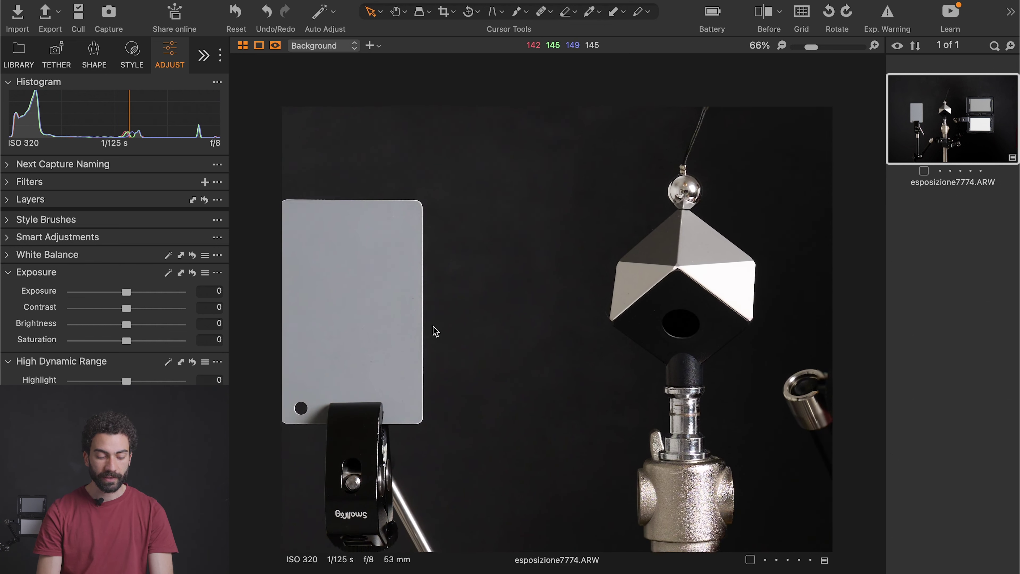
Try sampling the white balance from the grey card and several points on the cube's upper grey faces.
{"action": "key", "text": "super+0"}
{"action": "left_click", "coordinate": [589, 12]}
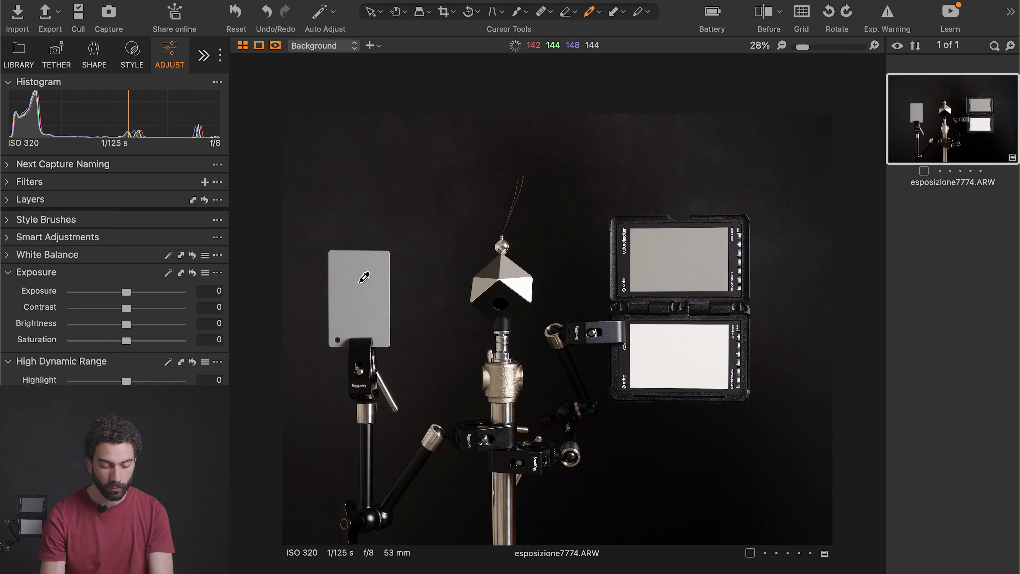
{"action": "left_click", "coordinate": [517, 263]}
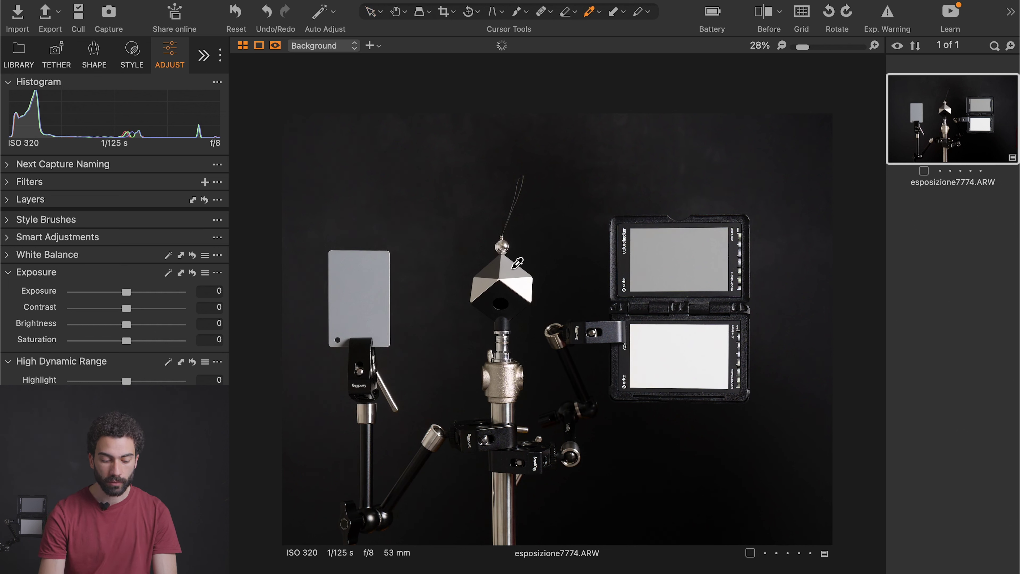
{"action": "left_click", "coordinate": [513, 265]}
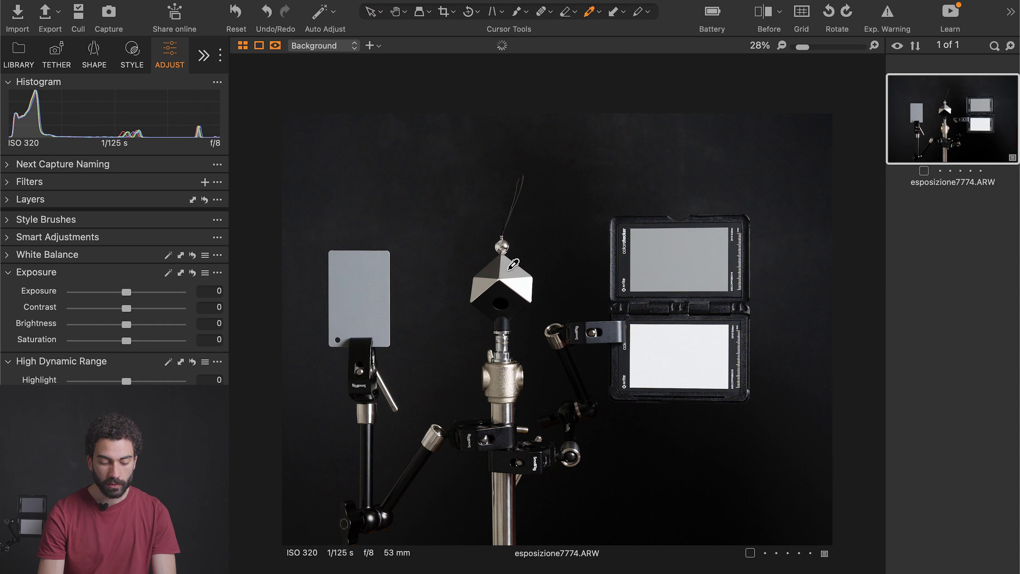
{"action": "left_click", "coordinate": [491, 267]}
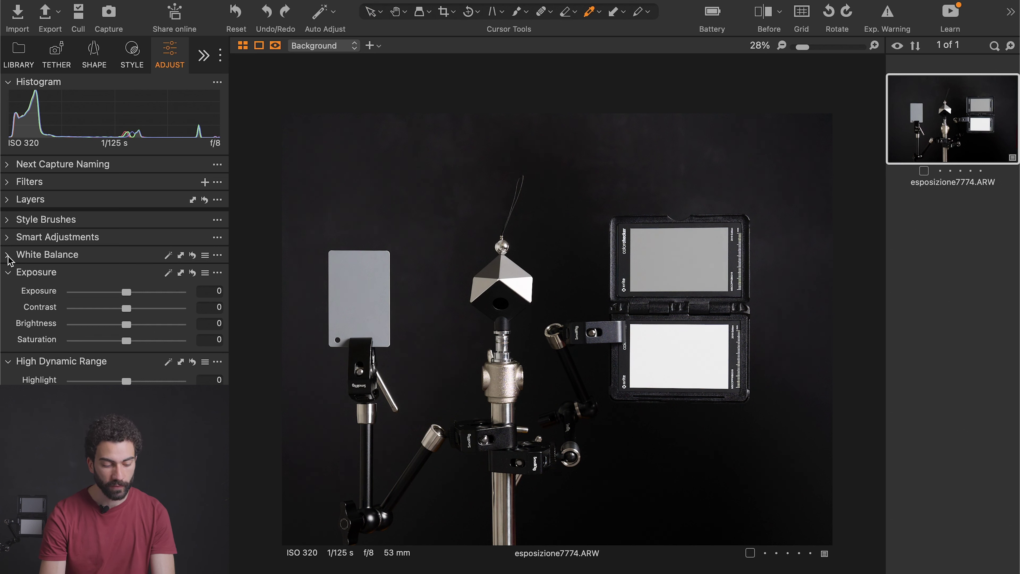
{"action": "left_click", "coordinate": [506, 274]}
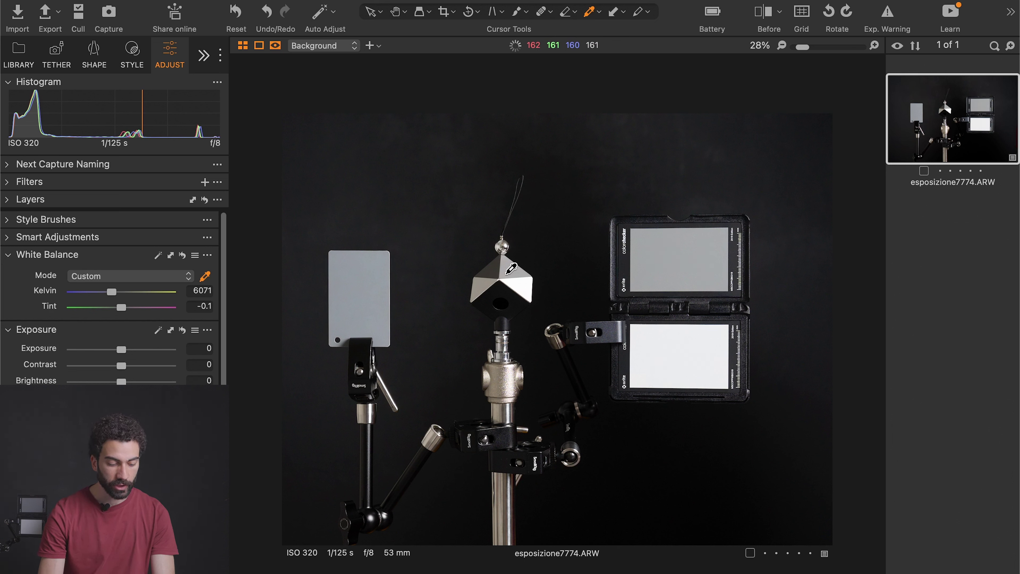
Undo the white balance sample, try further points on the cube's upper face, undo them and collapse the White Balance settings.
{"action": "key", "text": "super+z"}
{"action": "left_click", "coordinate": [509, 274]}
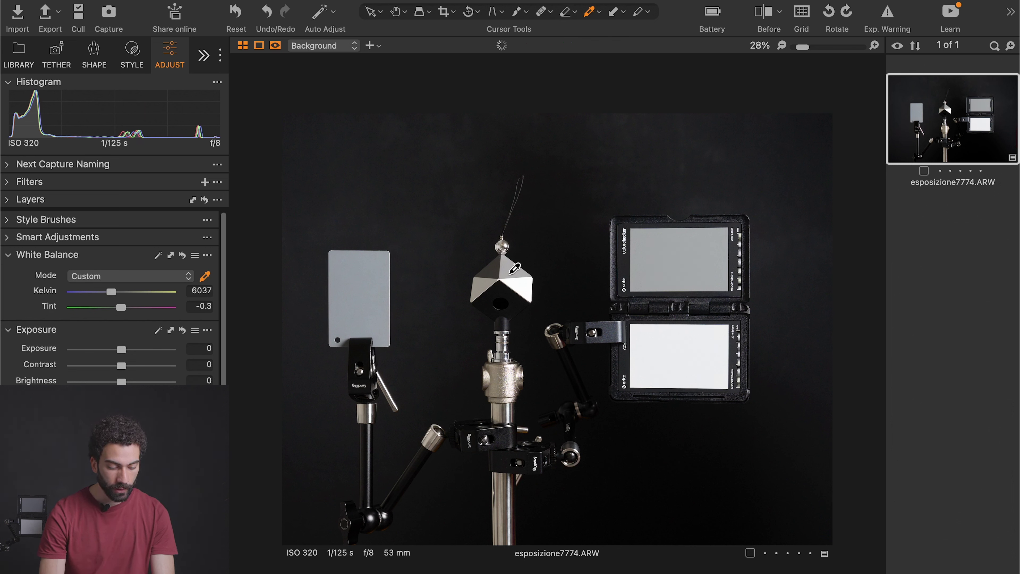
{"action": "left_click", "coordinate": [517, 269]}
{"action": "left_click", "coordinate": [519, 271]}
{"action": "key", "text": "super+z"}
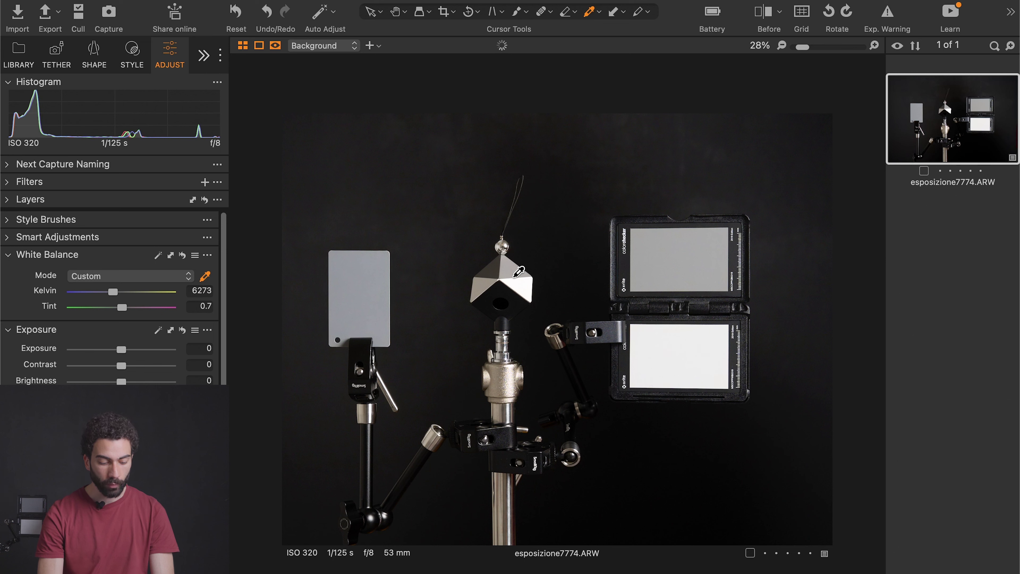
{"action": "left_click", "coordinate": [8, 255]}
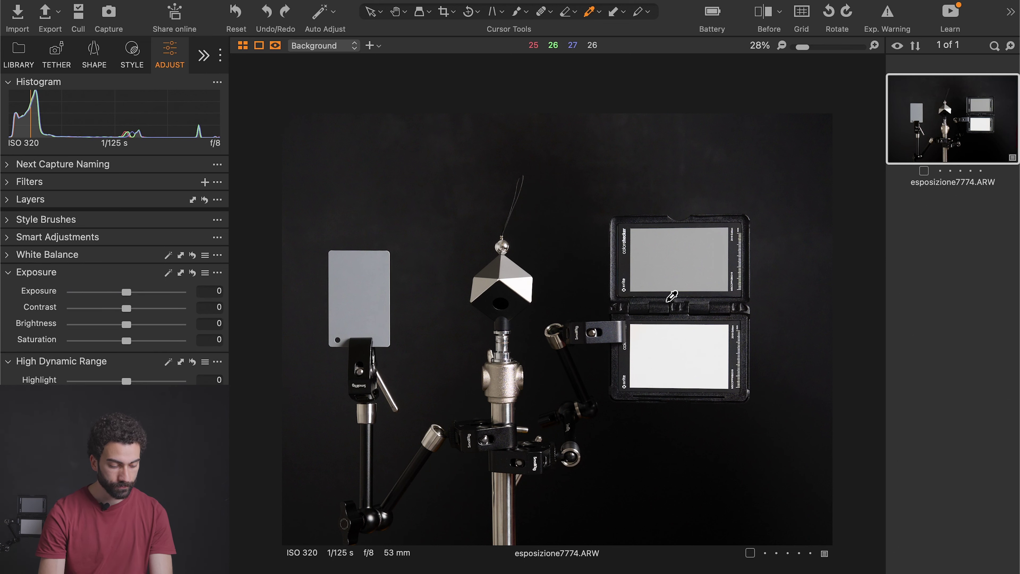
Examine the RGB readouts on the ColorChecker's grey and white patches and return to the full image.
{"action": "scroll", "coordinate": [676, 284], "scroll_direction": "up", "scroll_amount": 5}
{"action": "scroll", "coordinate": [676, 285], "scroll_direction": "right", "scroll_amount": 3}
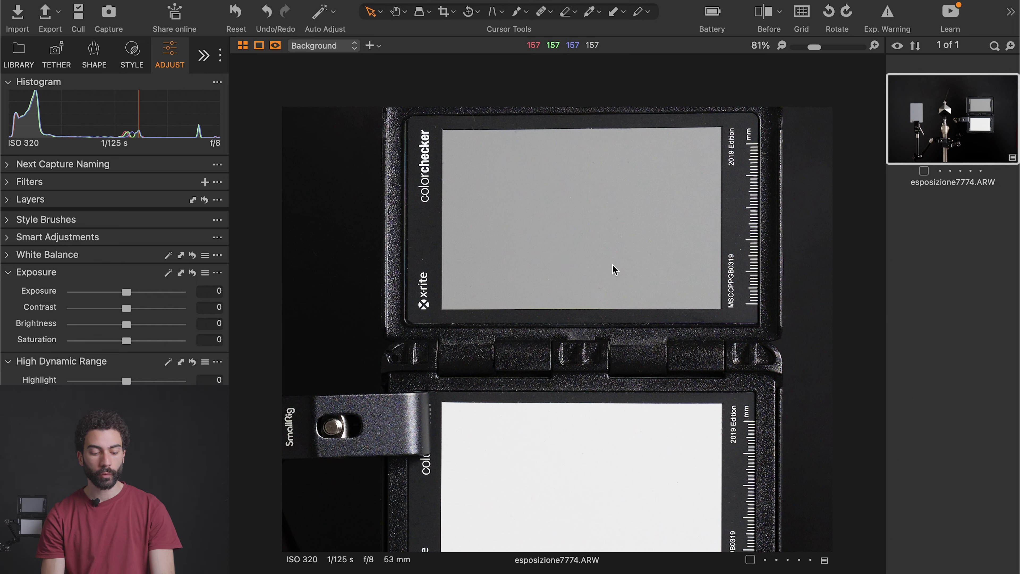
{"action": "scroll", "coordinate": [627, 257], "scroll_direction": "down", "scroll_amount": 1}
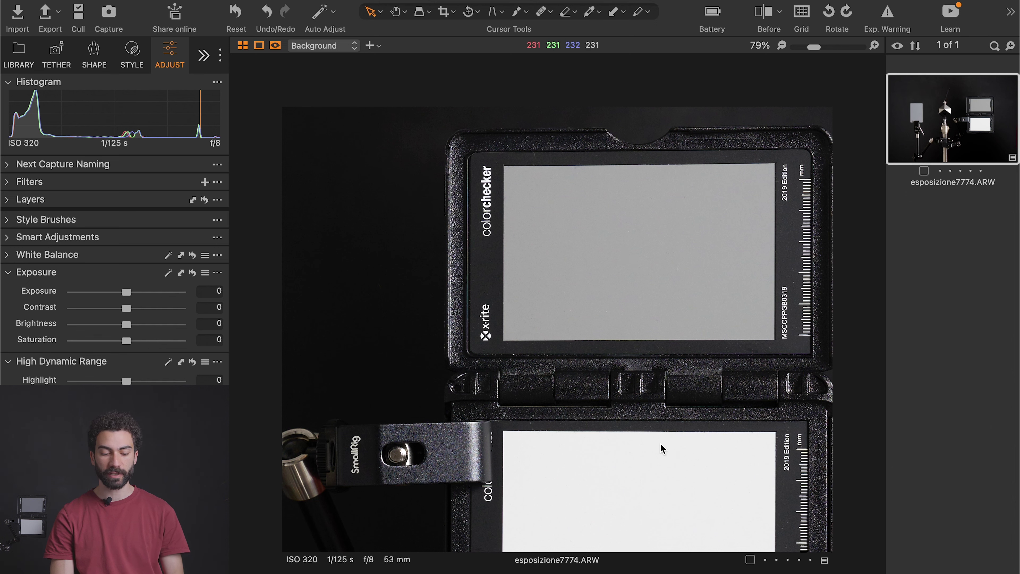
{"action": "double_click", "coordinate": [595, 156]}
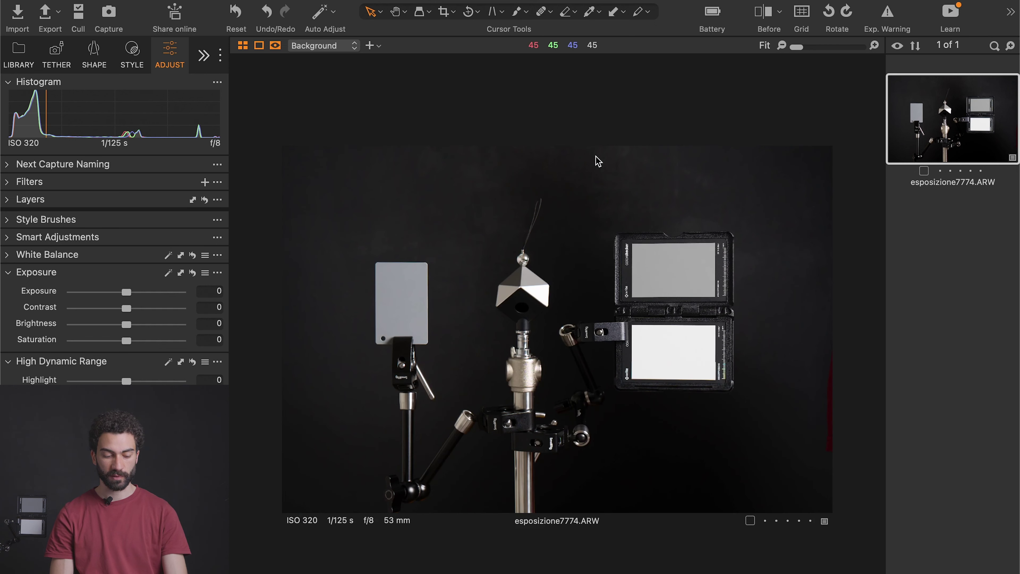
Set the Lab Readout to Adobe (generic) and inspect the Lab values on the ColorChecker's white patch.
{"action": "left_click", "coordinate": [407, 0]}
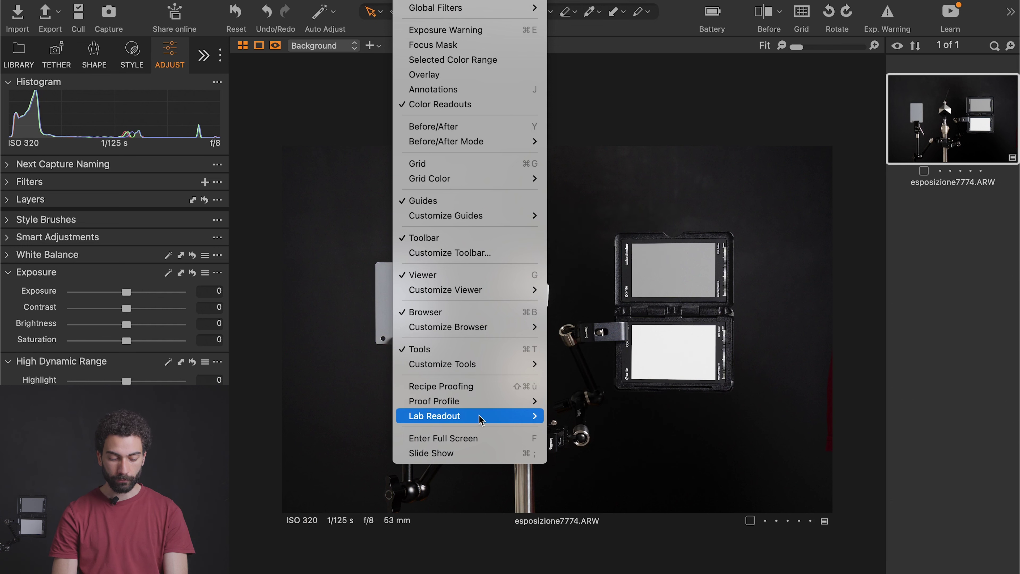
{"action": "mouse_move", "coordinate": [521, 416]}
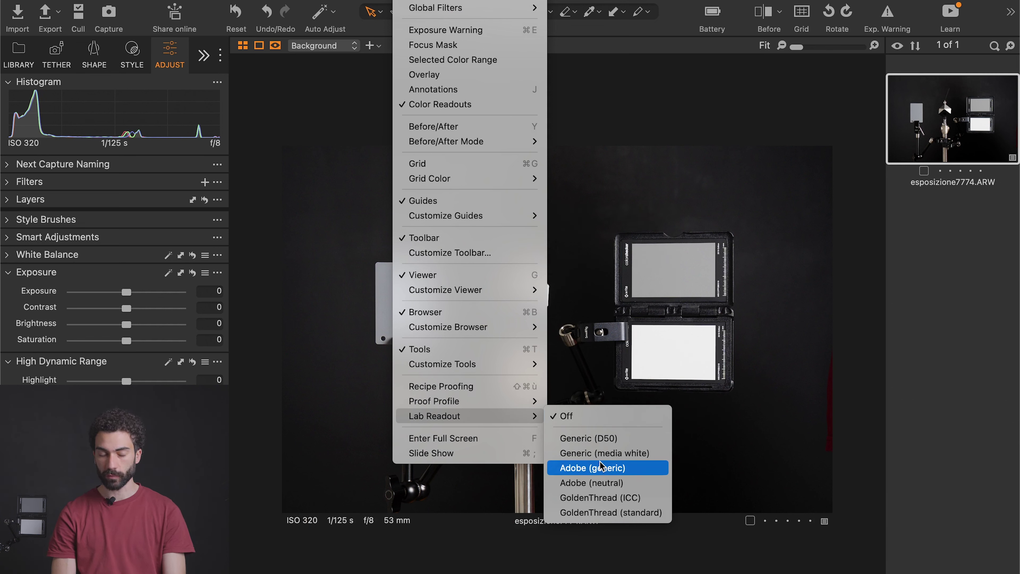
{"action": "left_click", "coordinate": [607, 474]}
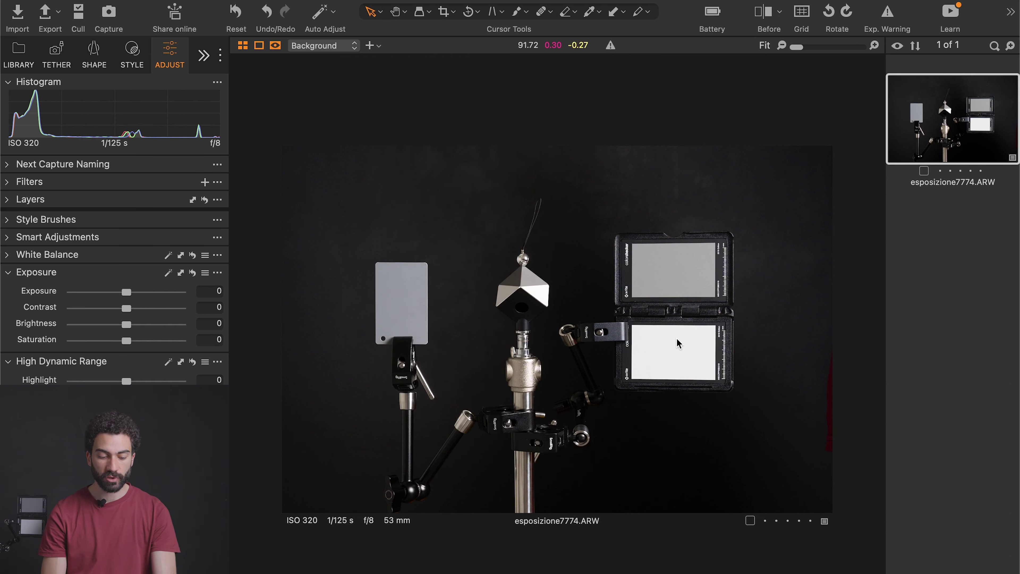
{"action": "scroll", "coordinate": [676, 337], "scroll_direction": "up", "scroll_amount": 2}
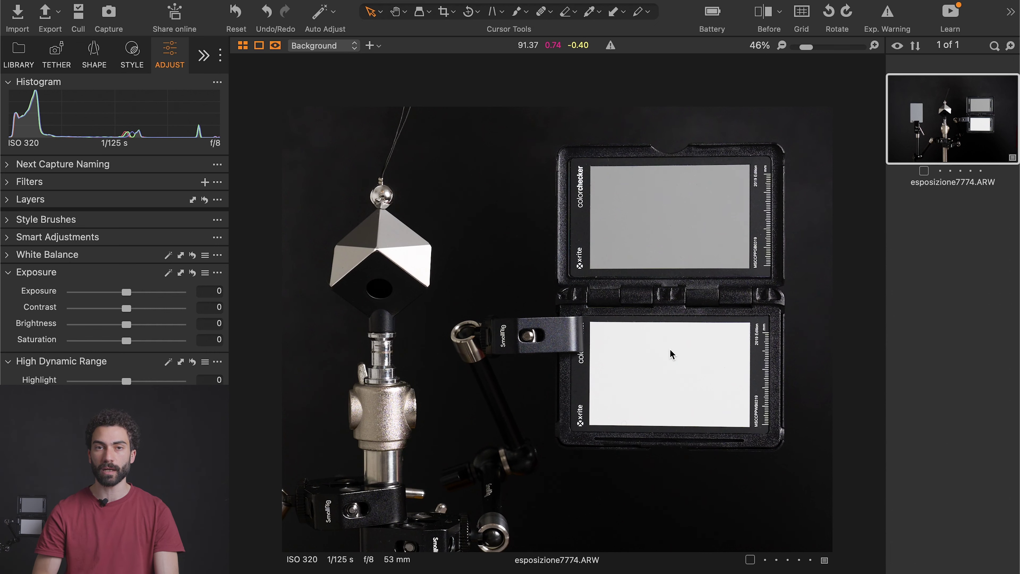
{"action": "scroll", "coordinate": [670, 350], "scroll_direction": "up", "scroll_amount": 2}
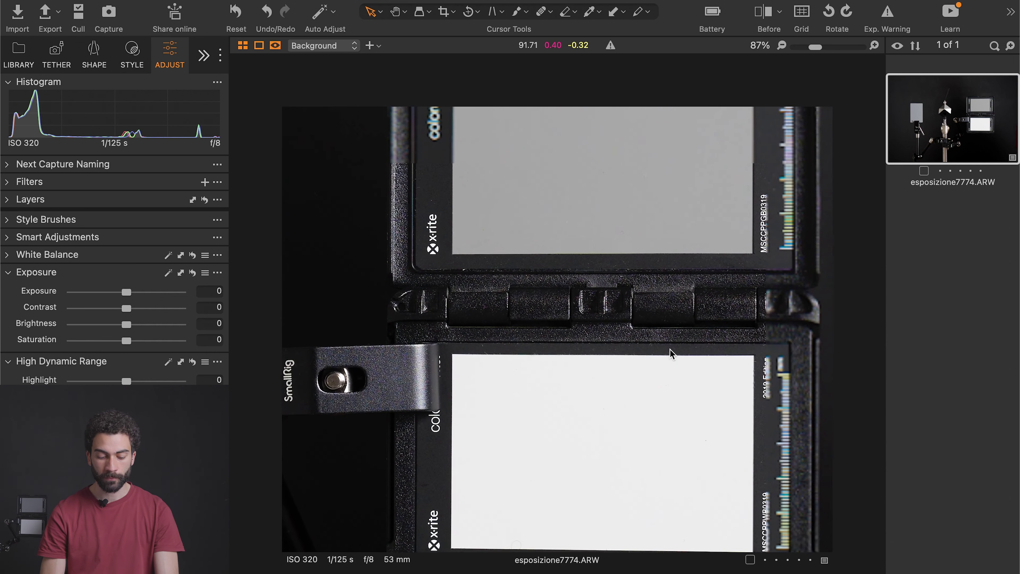
{"action": "scroll", "coordinate": [664, 356], "scroll_direction": "down", "scroll_amount": 1}
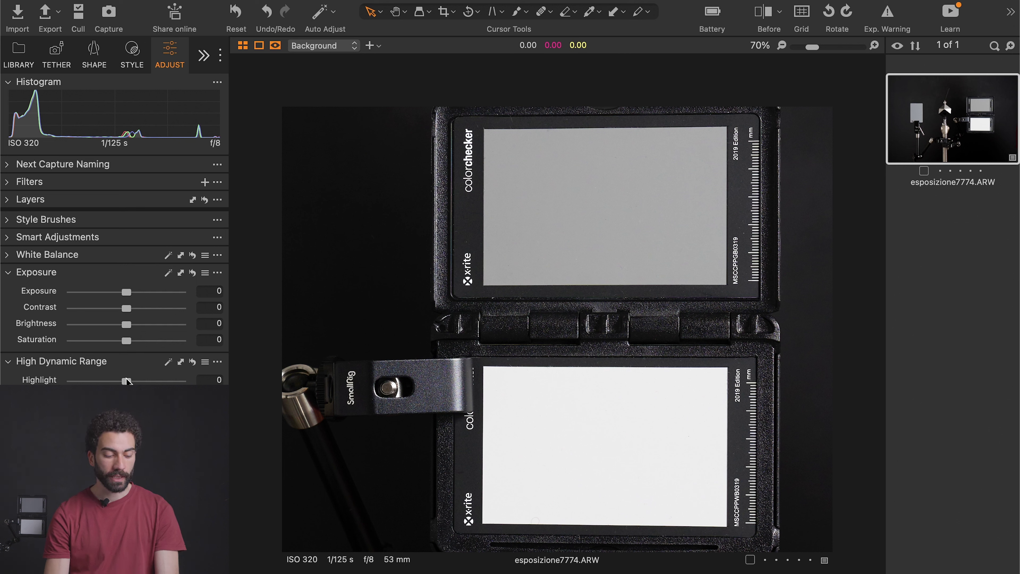
Try HDR Highlight values of 10, 6 and 5 while checking the Lab values on the ColorChecker's white patch.
{"action": "left_click_drag", "start_coordinate": [126, 380], "coordinate": [131, 381]}
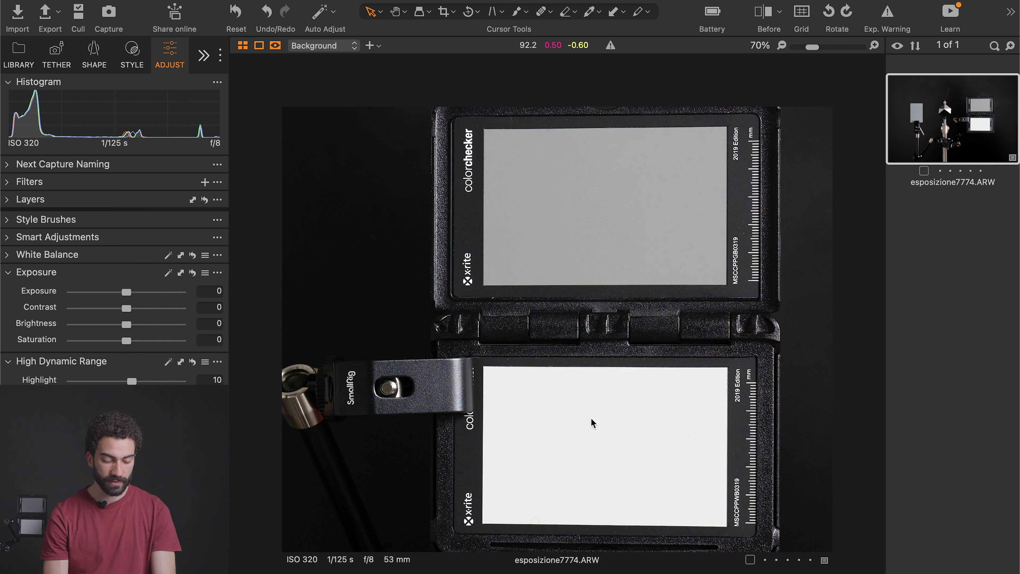
{"action": "left_click_drag", "start_coordinate": [131, 381], "coordinate": [128, 381]}
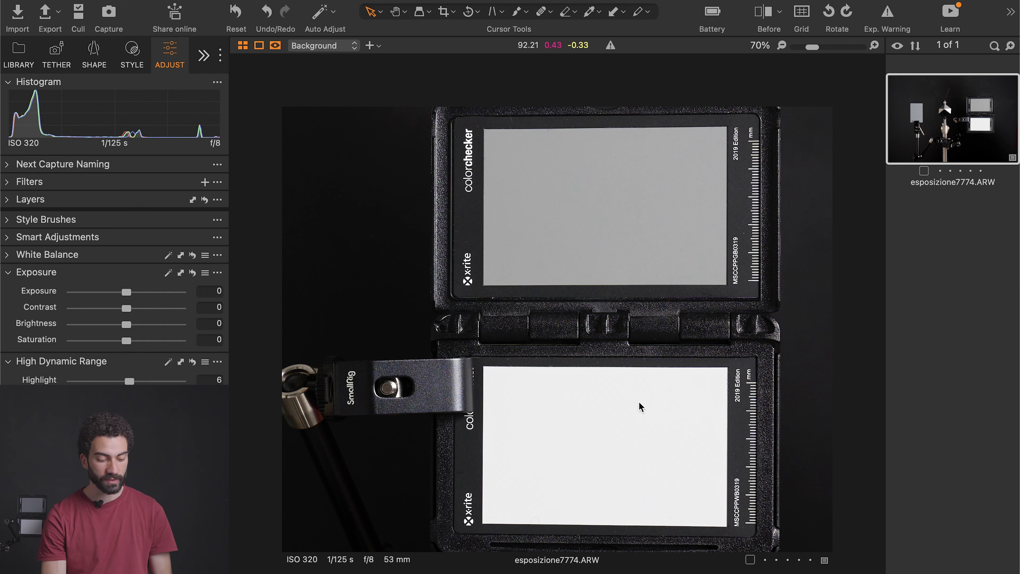
{"action": "left_click_drag", "start_coordinate": [129, 381], "coordinate": [127, 381]}
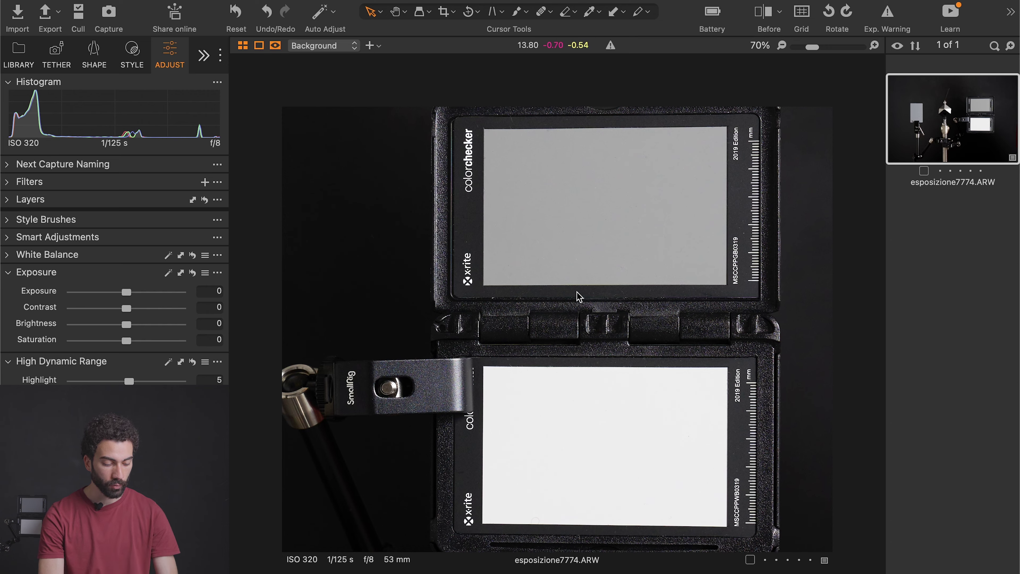
{"action": "scroll", "coordinate": [598, 283], "scroll_direction": "down", "scroll_amount": 5}
{"action": "scroll", "coordinate": [457, 362], "scroll_direction": "up", "scroll_amount": 5}
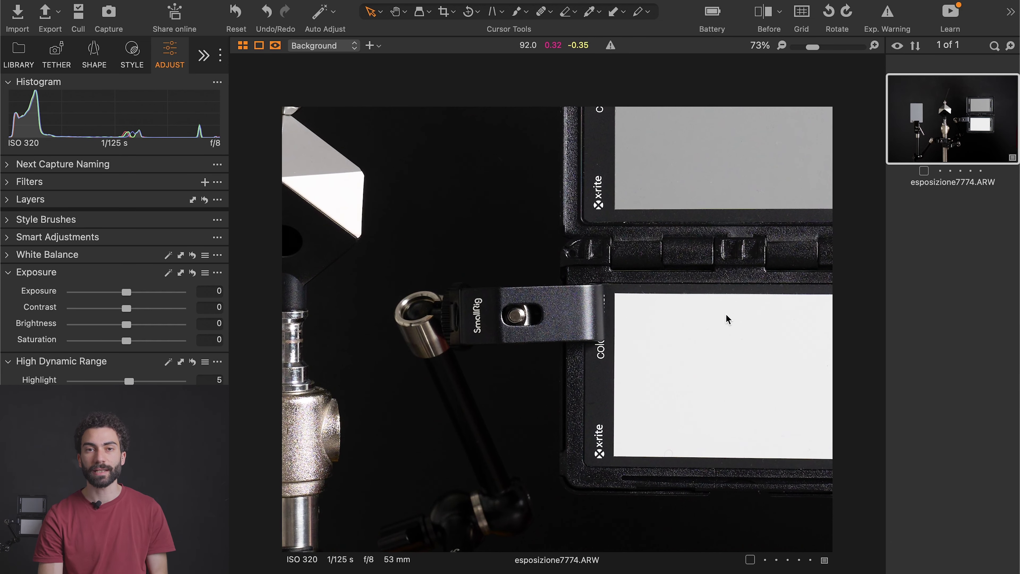
Inspect the Lab values on the calibration cube's bright white face.
{"action": "scroll", "coordinate": [632, 326], "scroll_direction": "down", "scroll_amount": 5}
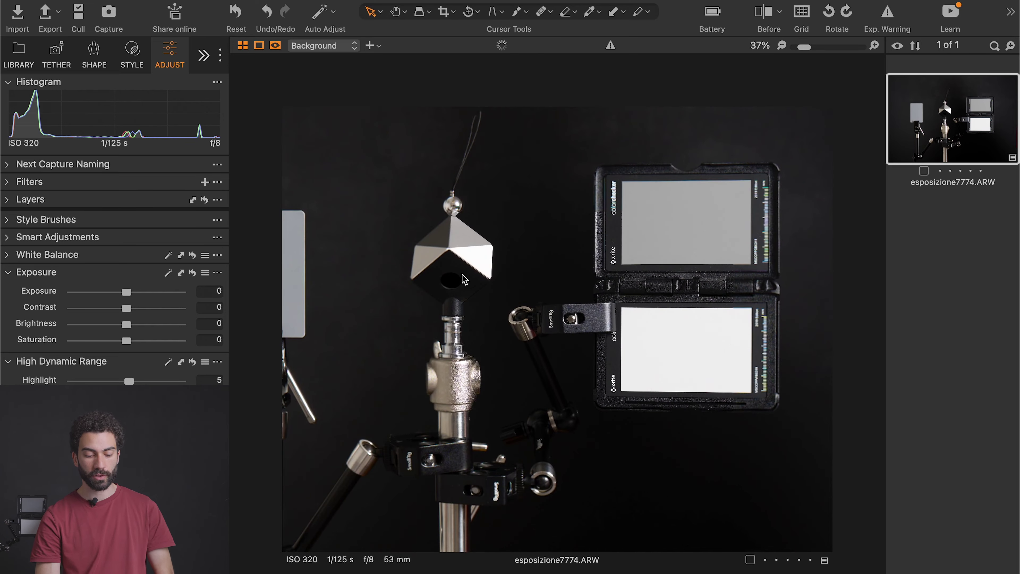
{"action": "scroll", "coordinate": [444, 283], "scroll_direction": "up", "scroll_amount": 6}
{"action": "scroll", "coordinate": [444, 283], "scroll_direction": "up", "scroll_amount": 2}
{"action": "scroll", "coordinate": [476, 285], "scroll_direction": "up", "scroll_amount": 4}
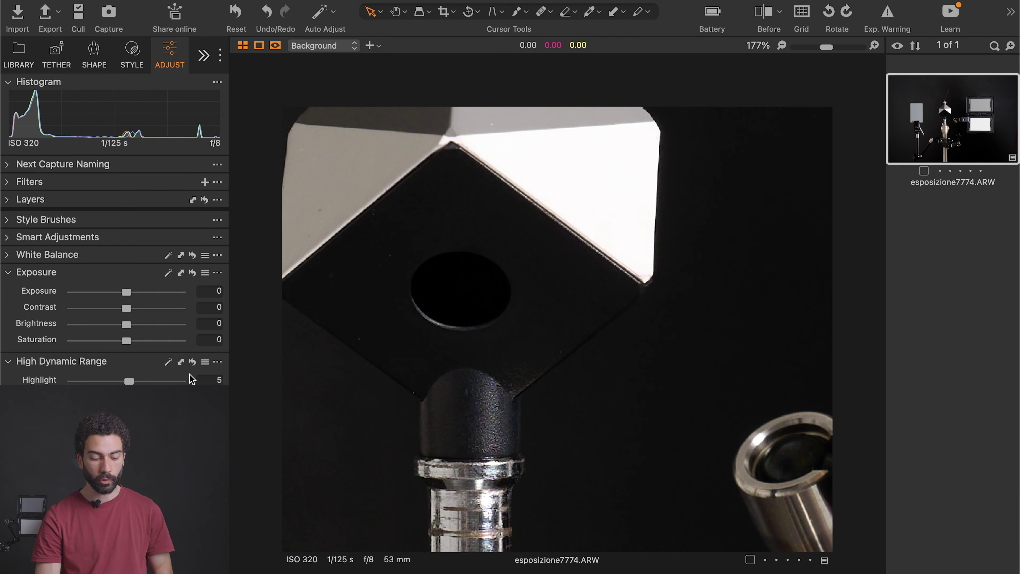
{"action": "mouse_move", "coordinate": [126, 430]}
{"action": "left_mouse_down"}
{"action": "mouse_move", "coordinate": [186, 430]}
{"action": "mouse_move", "coordinate": [126, 429]}
{"action": "left_mouse_up"}
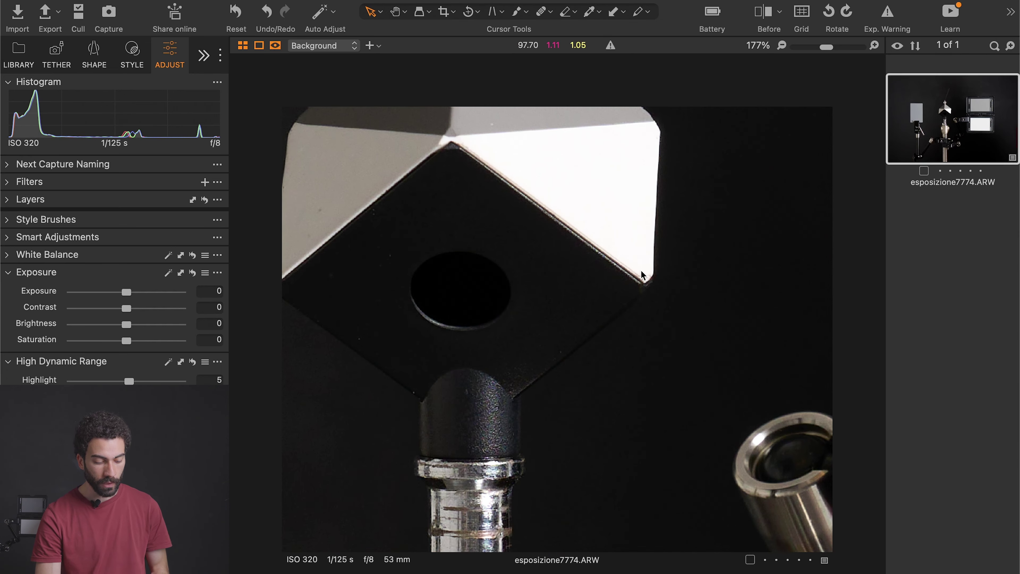
Set the HDR Highlight to -4 and inspect the Lab values on the cube's white face and in its black hole.
{"action": "scroll", "coordinate": [641, 271], "scroll_direction": "down", "scroll_amount": 7}
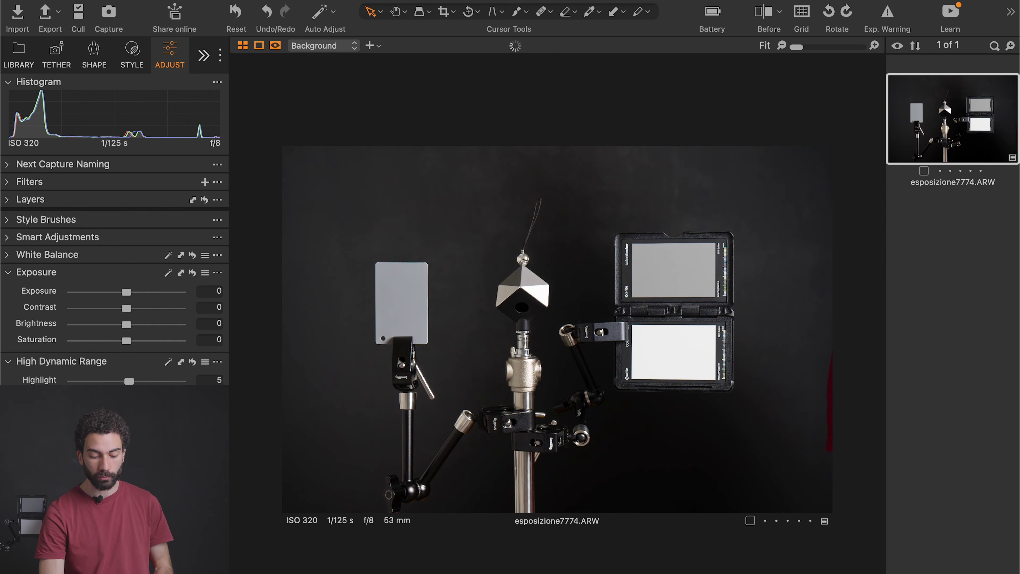
{"action": "left_click_drag", "start_coordinate": [132, 381], "coordinate": [127, 382]}
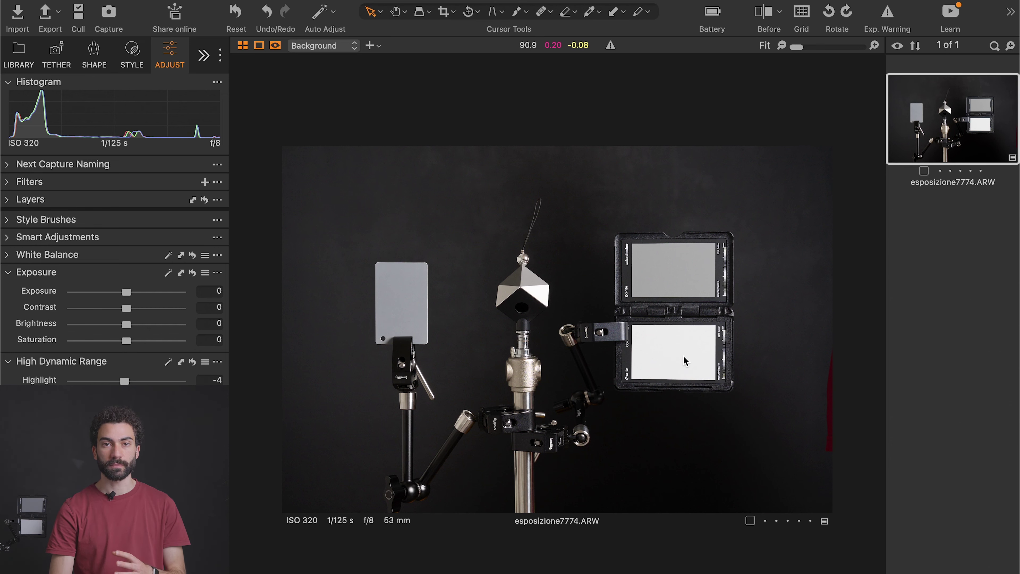
{"action": "scroll", "coordinate": [683, 356], "scroll_direction": "up", "scroll_amount": 5}
{"action": "scroll", "coordinate": [547, 336], "scroll_direction": "left", "scroll_amount": 5}
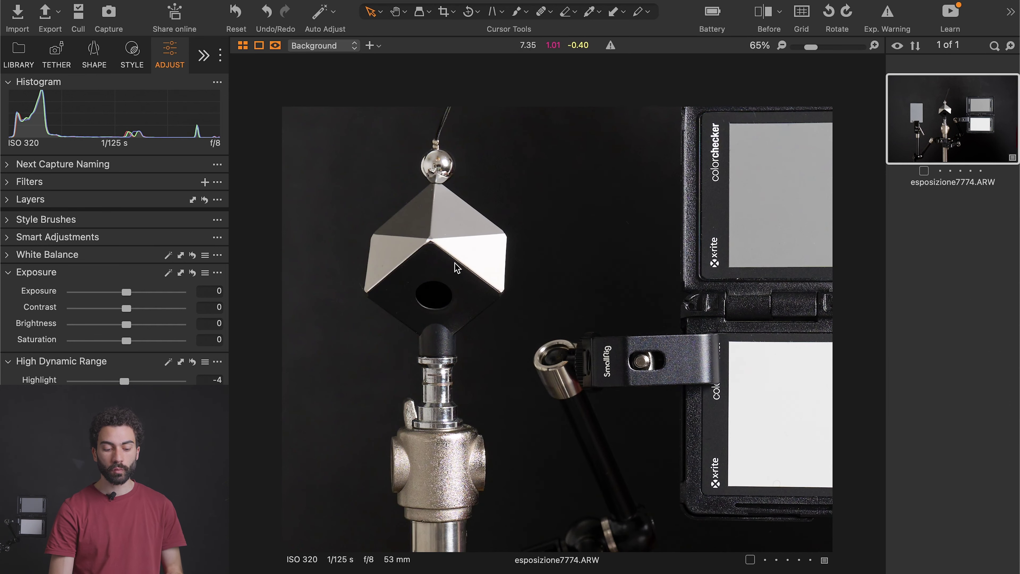
{"action": "scroll", "coordinate": [445, 259], "scroll_direction": "up", "scroll_amount": 3}
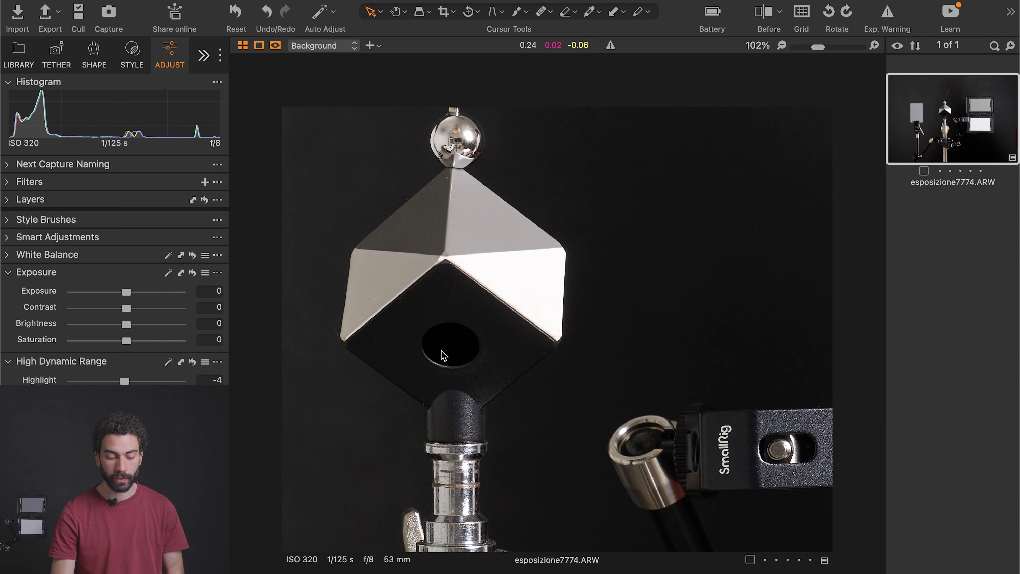
{"action": "scroll", "coordinate": [442, 353], "scroll_direction": "up", "scroll_amount": 2}
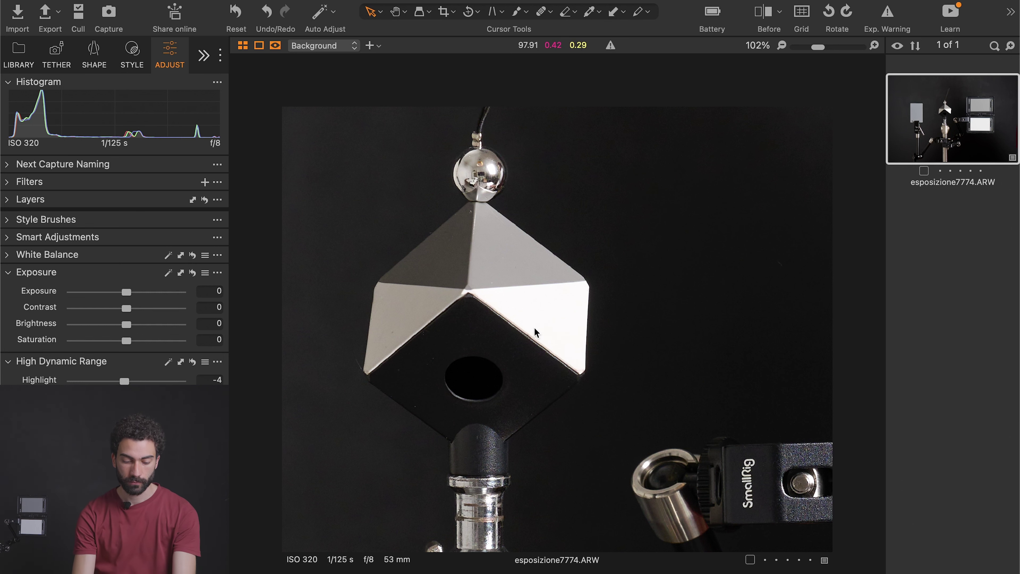
Inspect the Lab values on the front-facing white face of the cube in esposizione7777.ARW.
{"action": "scroll", "coordinate": [491, 316], "scroll_direction": "down", "scroll_amount": 3}
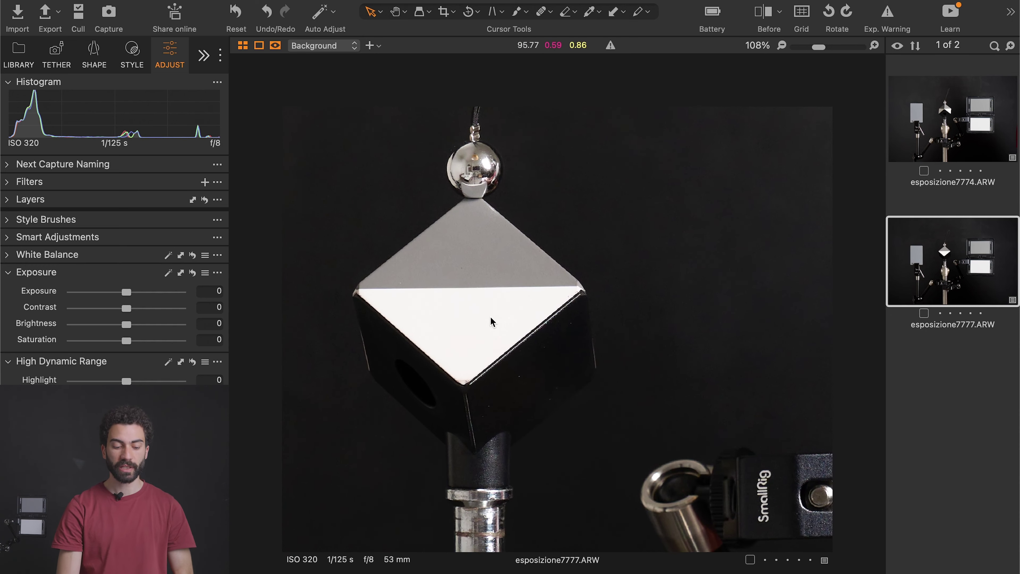
{"action": "scroll", "coordinate": [492, 310], "scroll_direction": "up", "scroll_amount": 2}
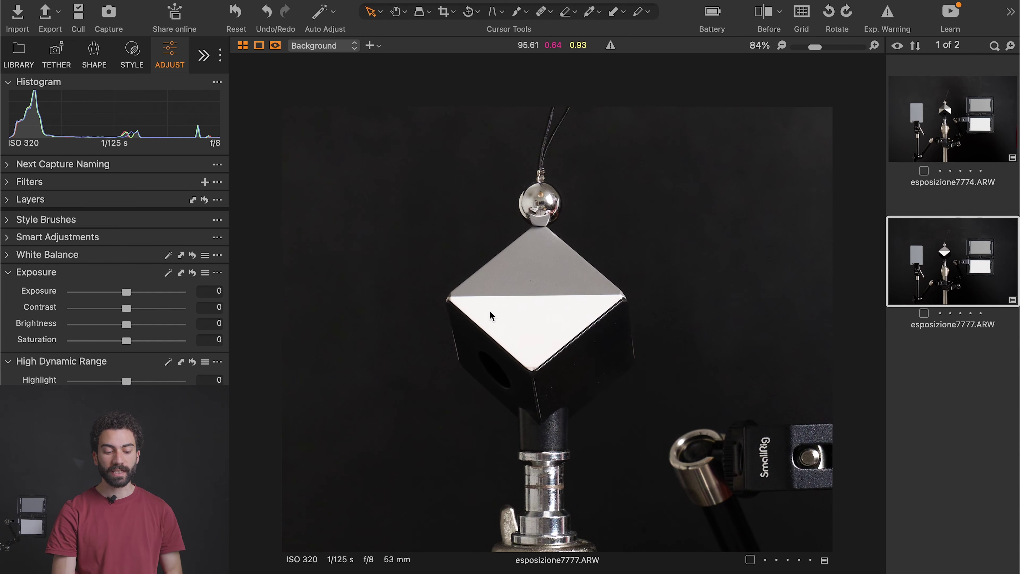
{"action": "scroll", "coordinate": [489, 309], "scroll_direction": "up", "scroll_amount": 2}
Return to esposizione7774.ARW and try lowering and raising its Exposure.
{"action": "left_click", "coordinate": [999, 105]}
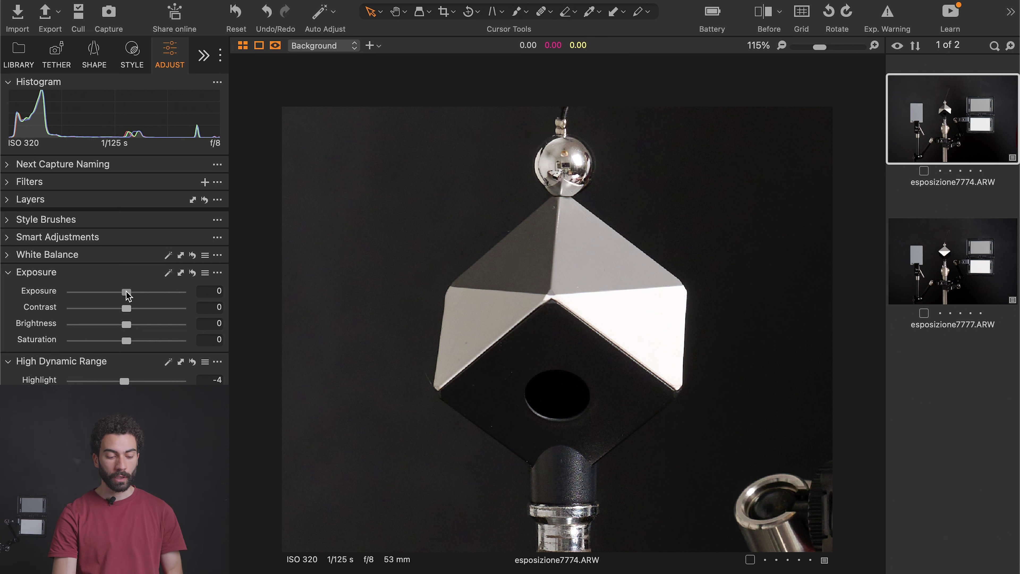
{"action": "left_click_drag", "start_coordinate": [126, 292], "coordinate": [115, 292]}
{"action": "double_click", "coordinate": [115, 292]}
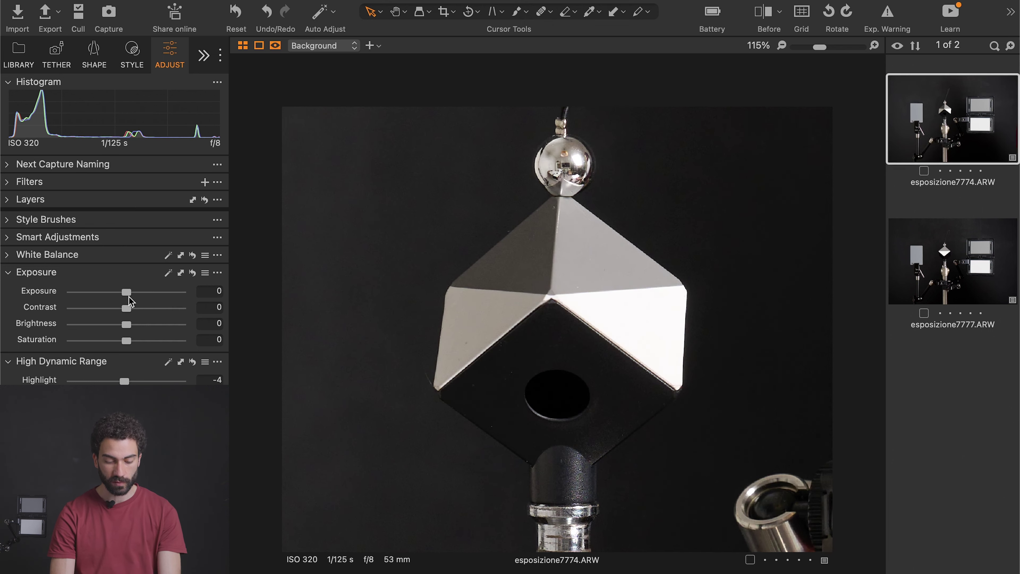
{"action": "left_click_drag", "start_coordinate": [129, 296], "coordinate": [140, 296]}
Switch to esposizione7777.ARW, view the full image and recheck the Lab values on the cube's white face.
{"action": "key", "text": "Down"}
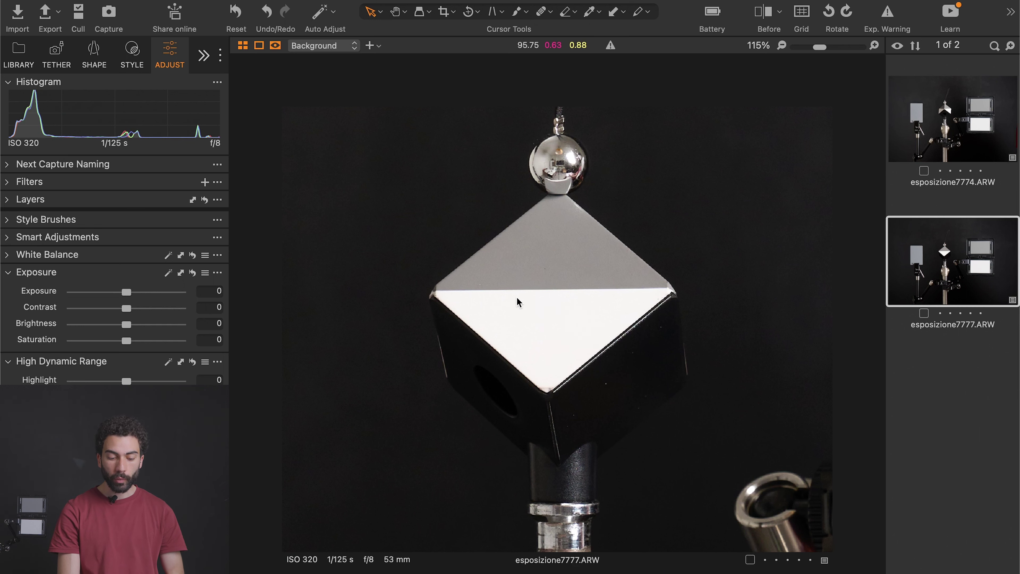
{"action": "scroll", "coordinate": [538, 253], "scroll_direction": "down", "scroll_amount": 1}
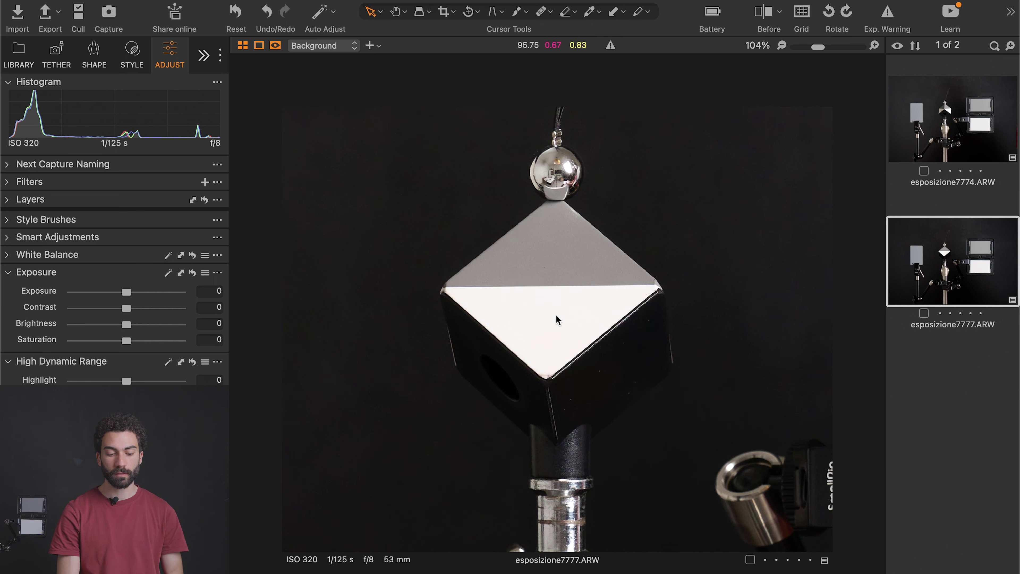
{"action": "scroll", "coordinate": [556, 314], "scroll_direction": "down", "scroll_amount": 2}
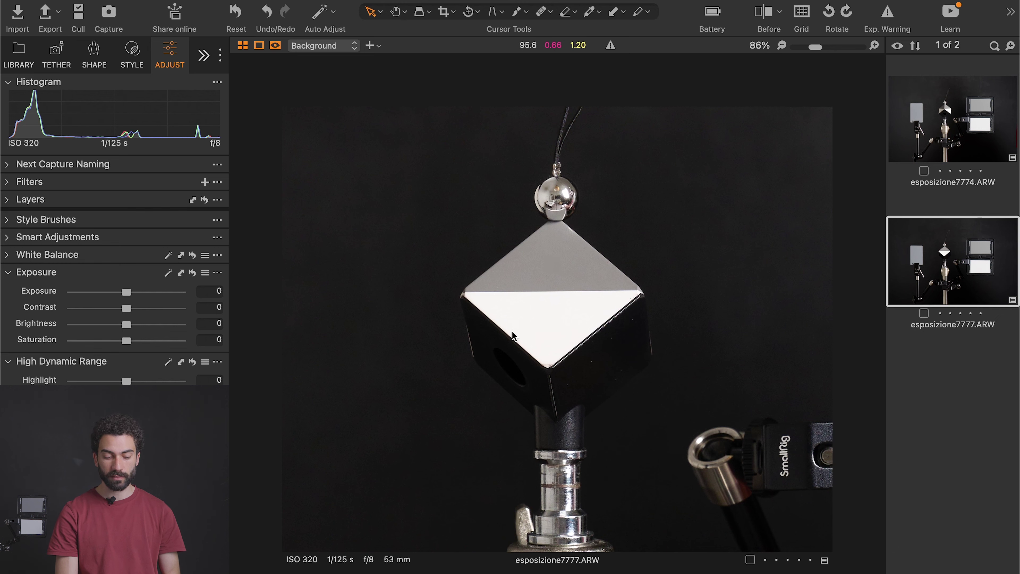
{"action": "scroll", "coordinate": [512, 333], "scroll_direction": "down", "scroll_amount": 3}
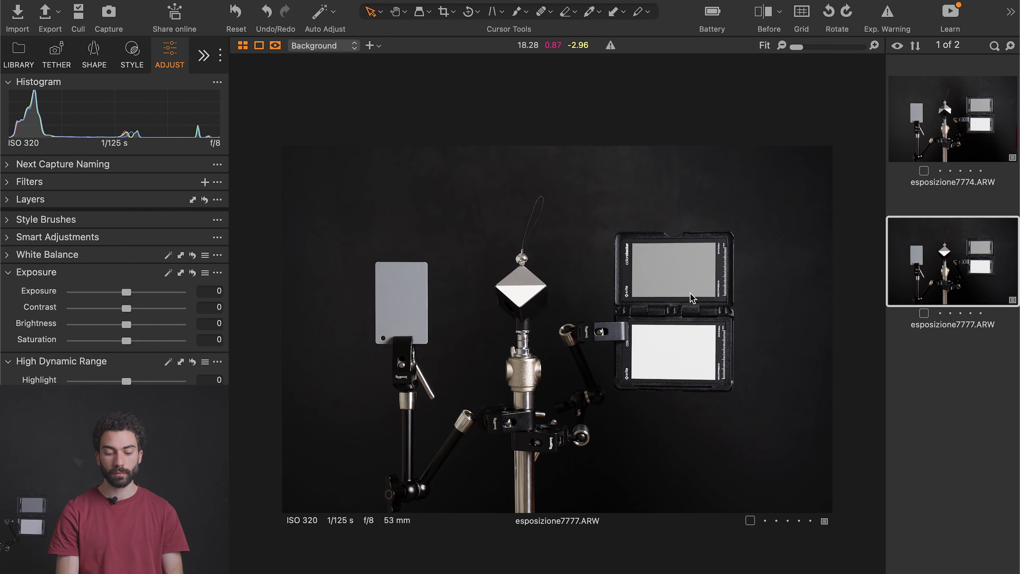
{"action": "scroll", "coordinate": [517, 291], "scroll_direction": "up", "scroll_amount": 5}
{"action": "scroll", "coordinate": [517, 291], "scroll_direction": "up", "scroll_amount": 2}
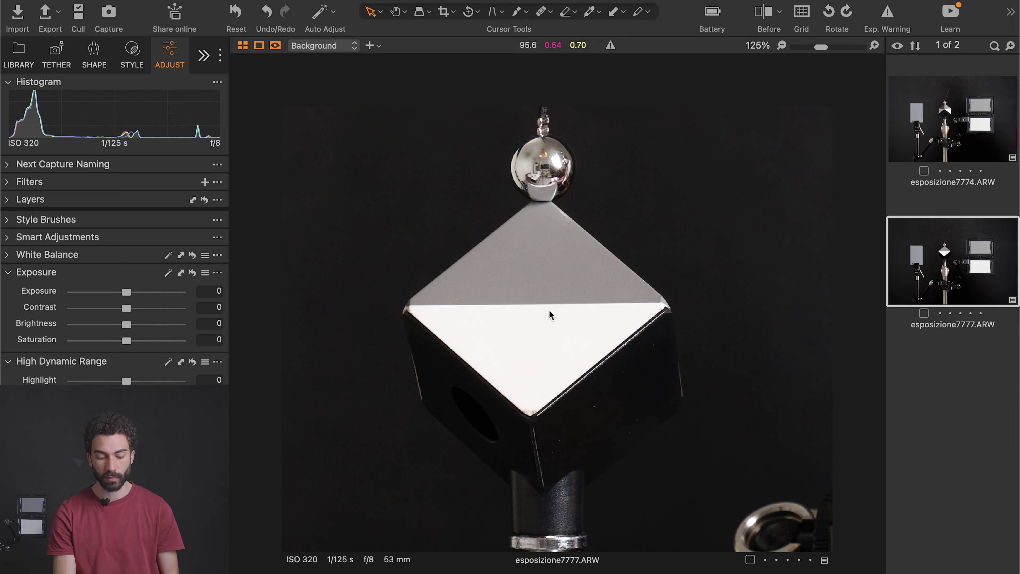
Switch the color readouts from Lab back to RGB and examine the cube's white face, grey face and black hole.
{"action": "left_click", "coordinate": [405, 1]}
{"action": "mouse_move", "coordinate": [440, 402]}
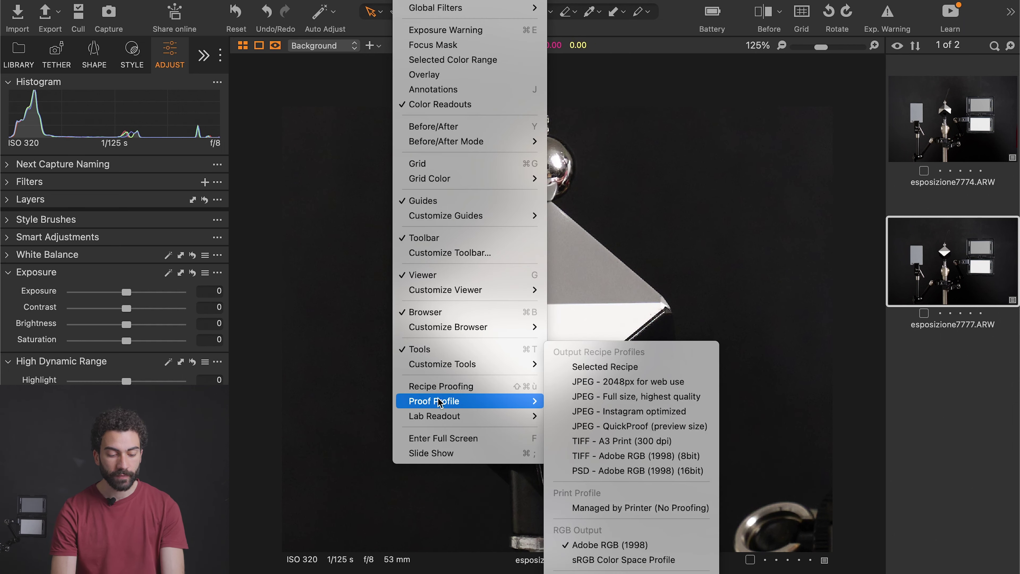
{"action": "mouse_move", "coordinate": [457, 416]}
{"action": "left_click", "coordinate": [566, 417]}
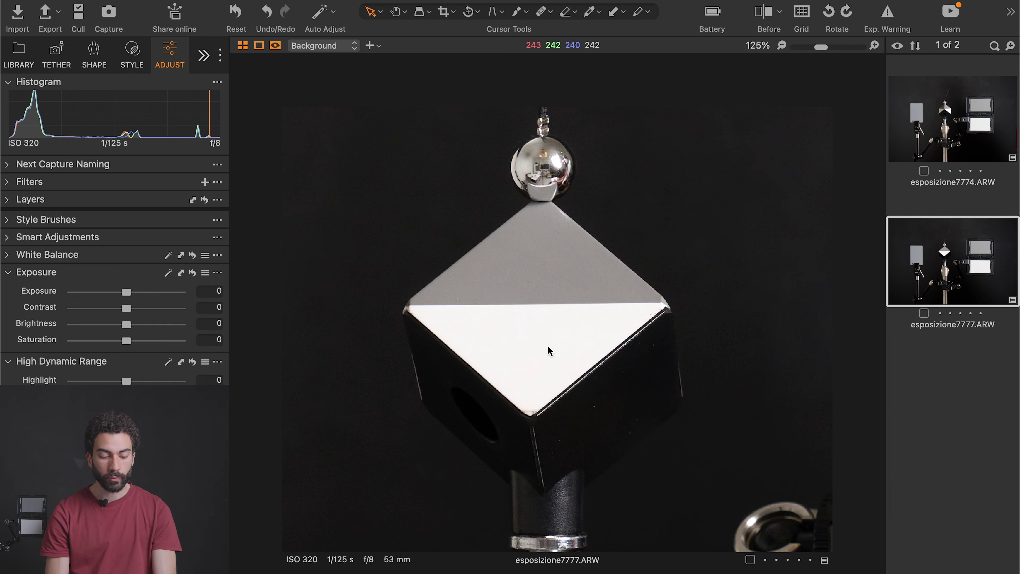
{"action": "scroll", "coordinate": [547, 345], "scroll_direction": "up", "scroll_amount": 3}
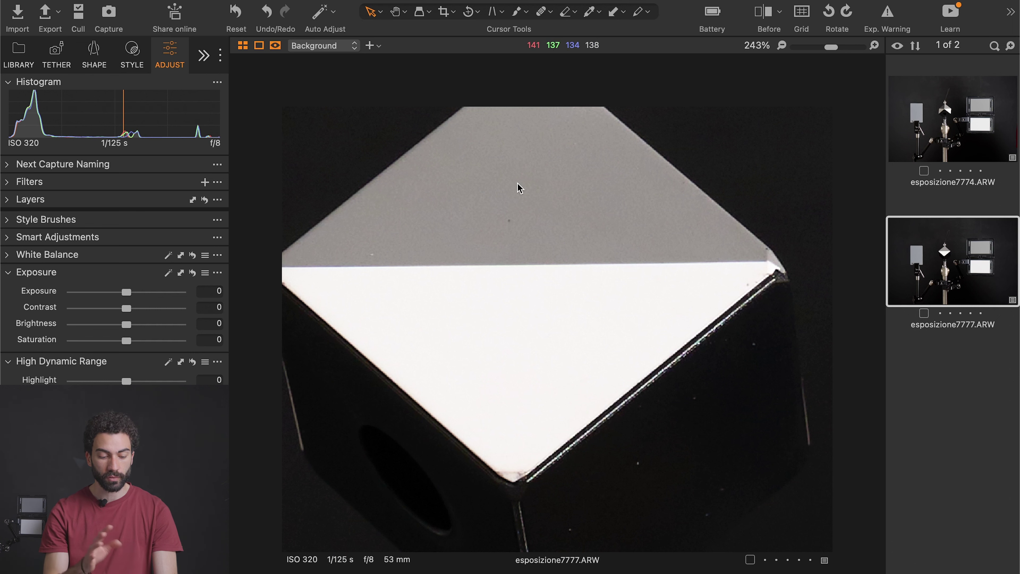
{"action": "scroll", "coordinate": [517, 187], "scroll_direction": "down", "scroll_amount": 2}
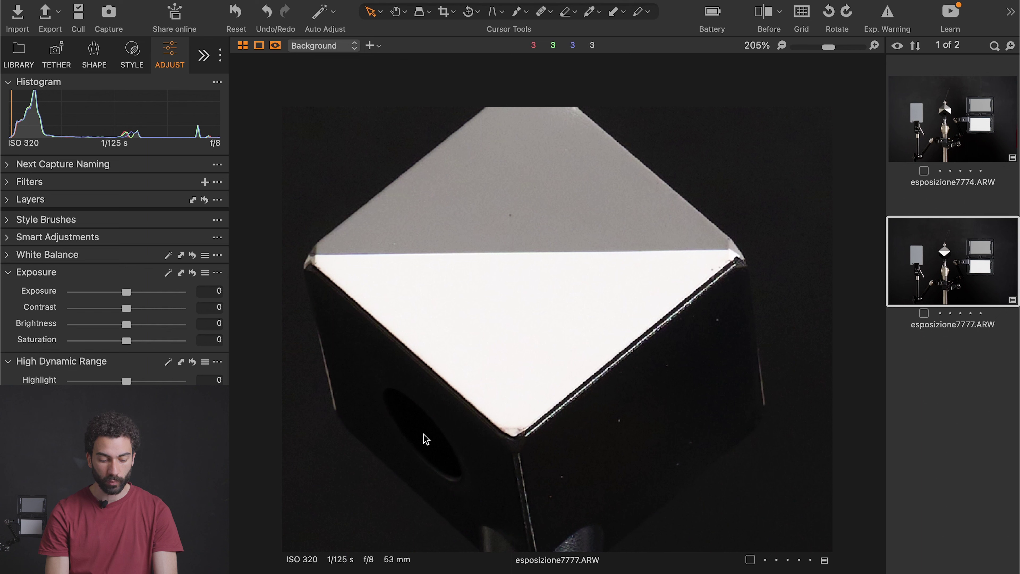
{"action": "scroll", "coordinate": [690, 379], "scroll_direction": "down", "scroll_amount": 5}
{"action": "scroll", "coordinate": [688, 375], "scroll_direction": "down", "scroll_amount": 3}
{"action": "scroll", "coordinate": [675, 385], "scroll_direction": "up", "scroll_amount": 1}
{"action": "scroll", "coordinate": [507, 274], "scroll_direction": "up", "scroll_amount": 4}
{"action": "scroll", "coordinate": [508, 272], "scroll_direction": "up", "scroll_amount": 3}
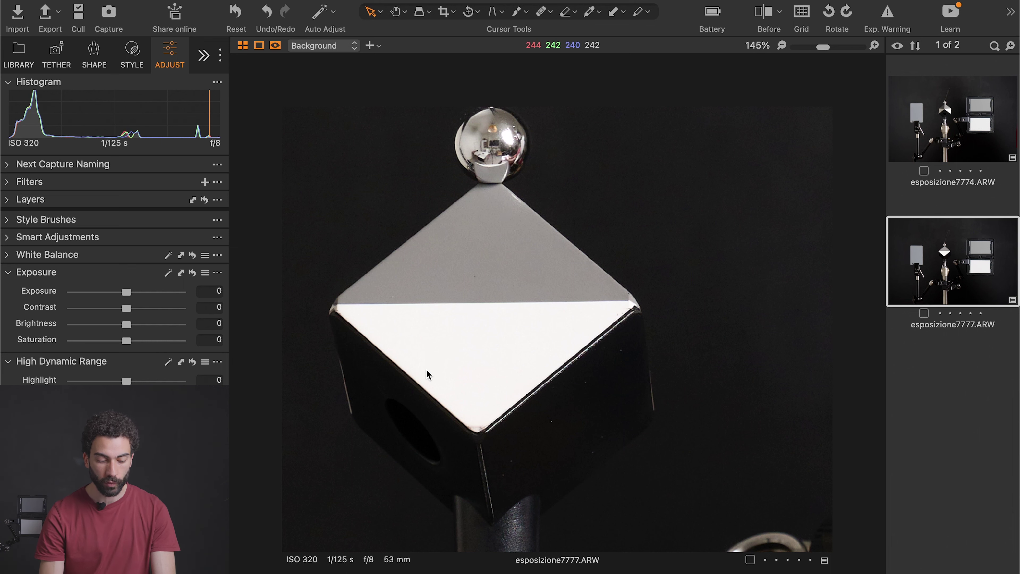
Examine the RGB values of the reflections on the cube's chrome sphere and return to the full image.
{"action": "scroll", "coordinate": [425, 368], "scroll_direction": "down", "scroll_amount": 5}
{"action": "scroll", "coordinate": [448, 255], "scroll_direction": "up", "scroll_amount": 7}
{"action": "scroll", "coordinate": [449, 257], "scroll_direction": "up", "scroll_amount": 5}
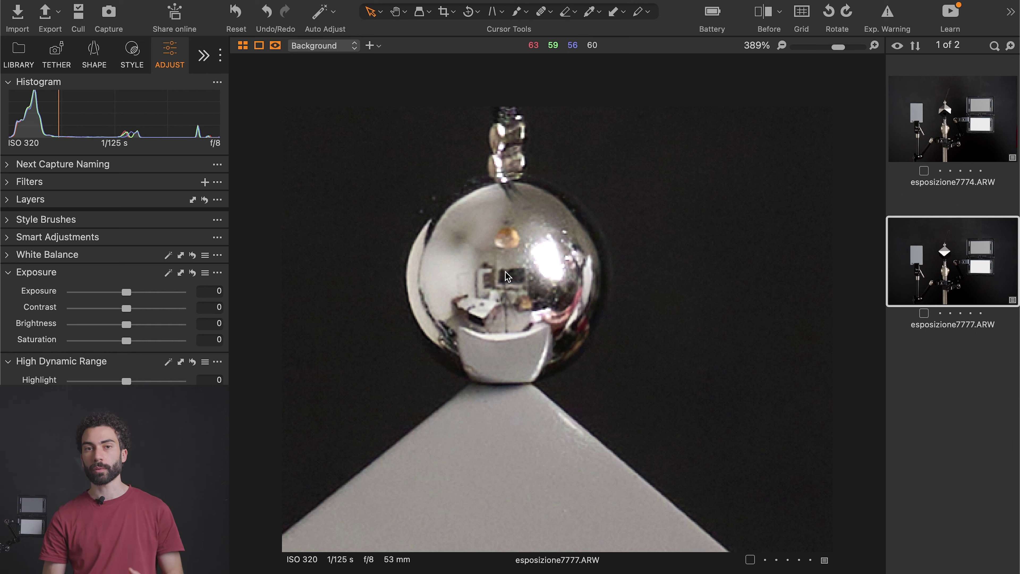
{"action": "scroll", "coordinate": [531, 249], "scroll_direction": "down", "scroll_amount": 2}
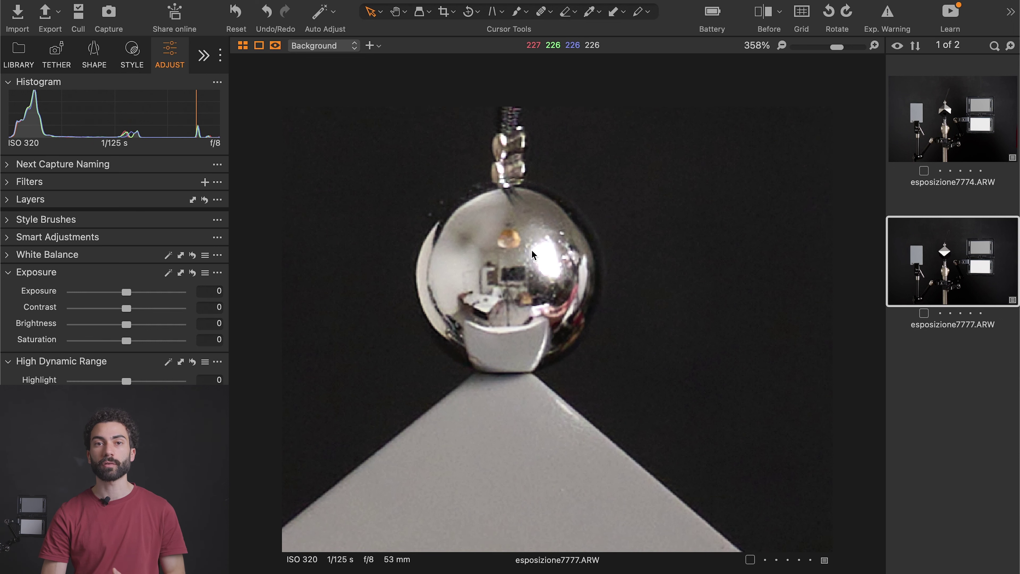
{"action": "scroll", "coordinate": [531, 250], "scroll_direction": "down", "scroll_amount": 5}
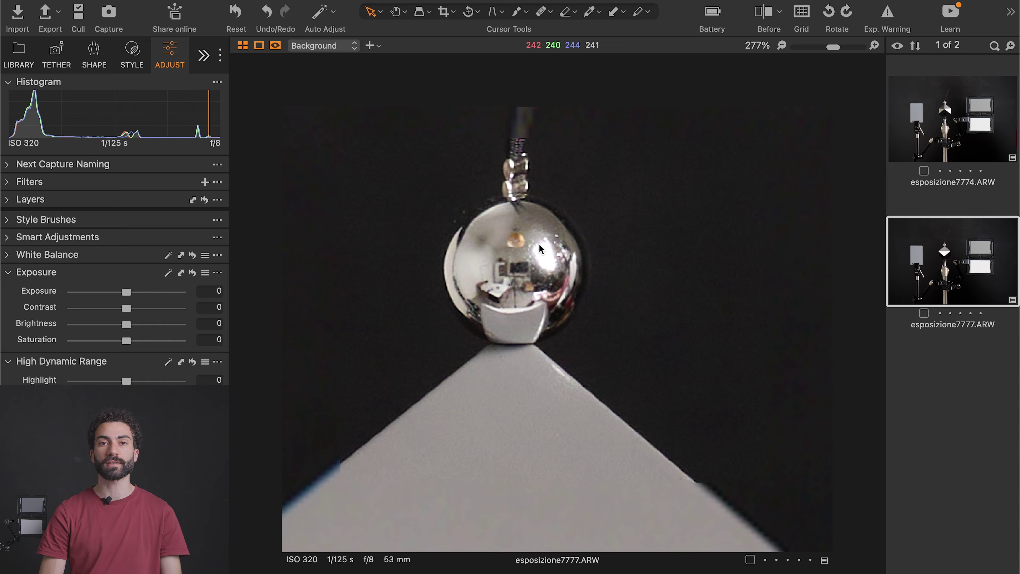
{"action": "scroll", "coordinate": [541, 247], "scroll_direction": "down", "scroll_amount": 3}
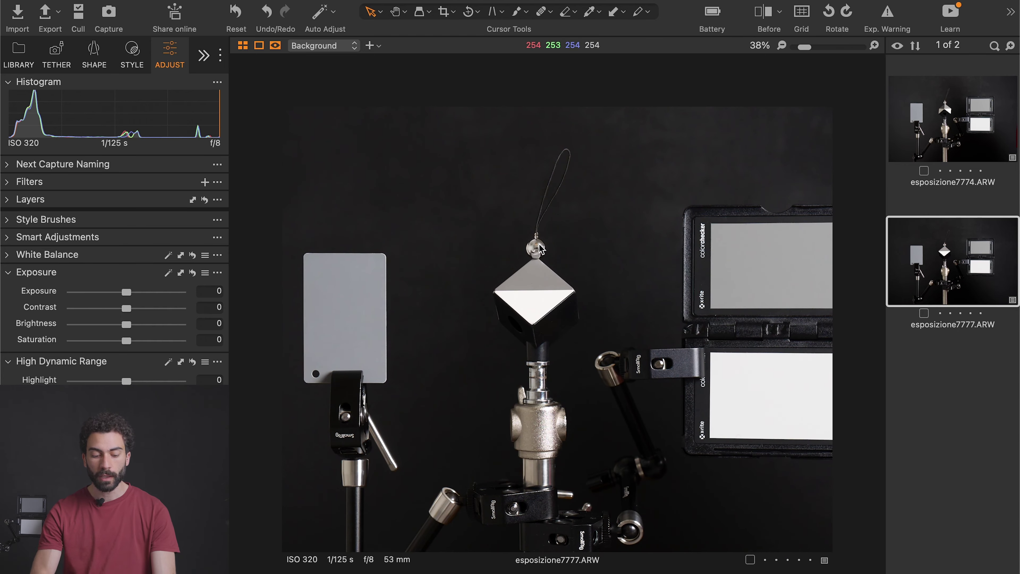
{"action": "scroll", "coordinate": [540, 246], "scroll_direction": "down", "scroll_amount": 1}
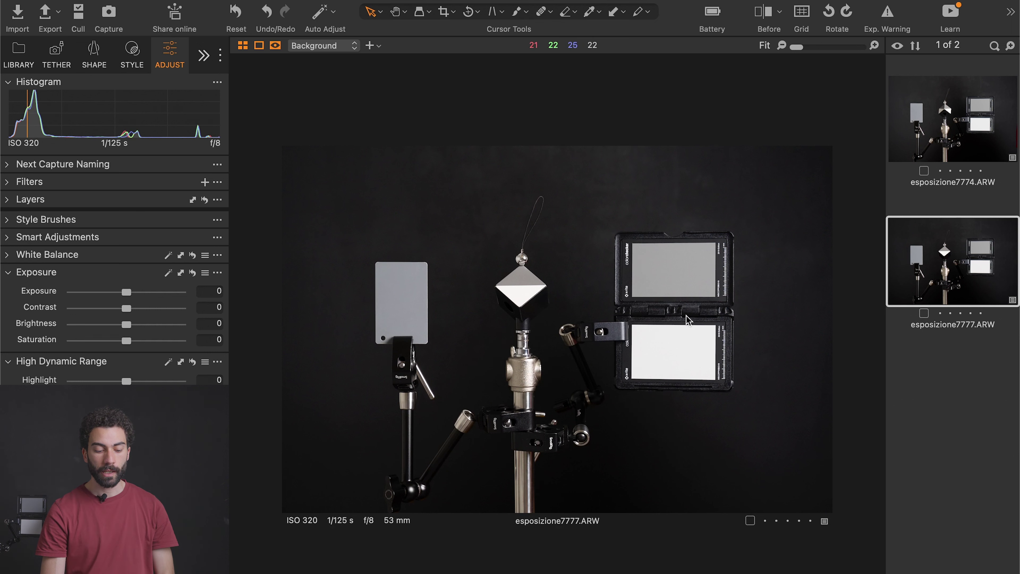
Delete esposizione7774.ARW, capture a new photo with the ColorChecker's color targets and enlarge its patches.
{"action": "left_click", "coordinate": [991, 122]}
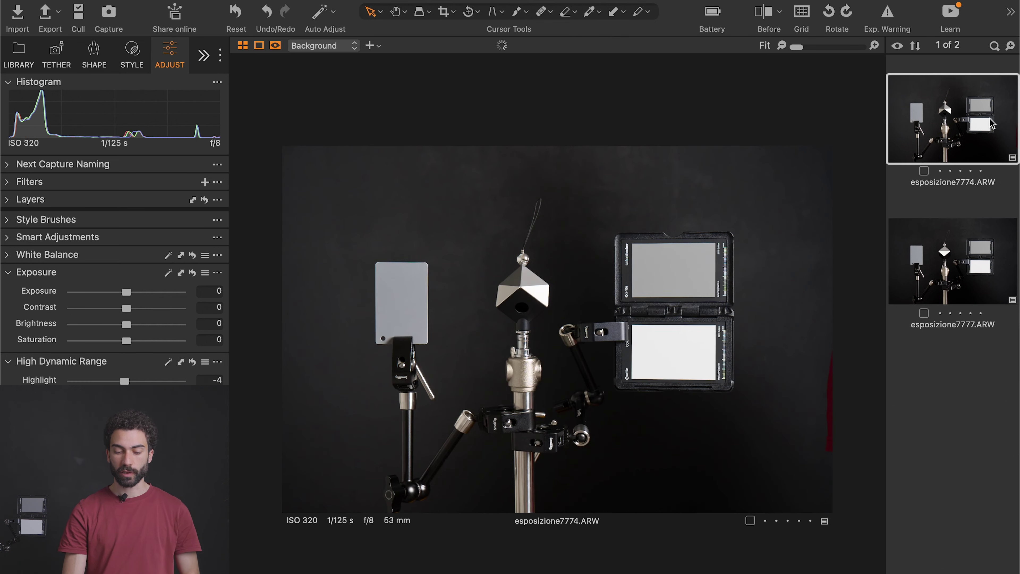
{"action": "key", "text": "super+BackSpace"}
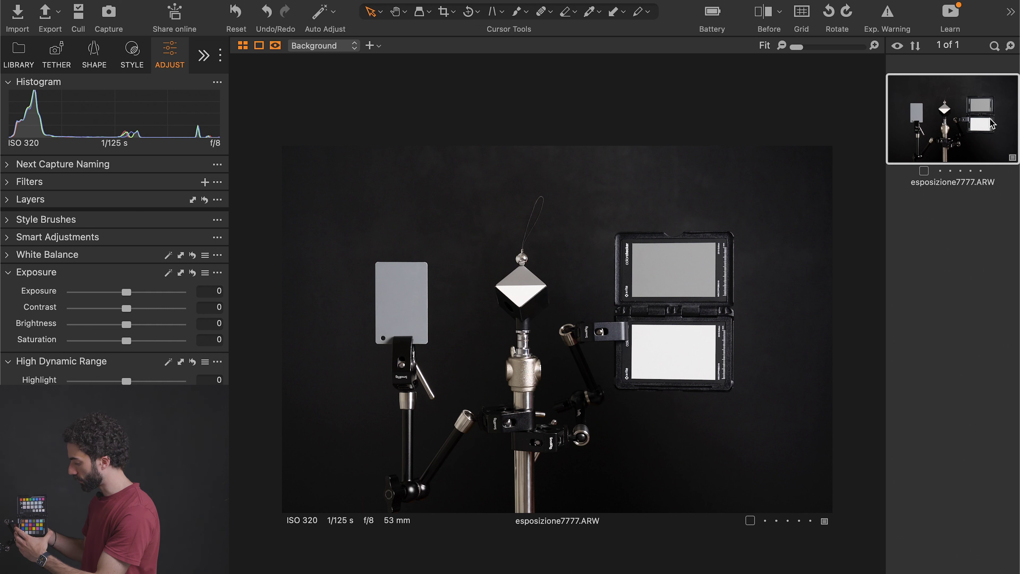
{"action": "left_click", "coordinate": [110, 13]}
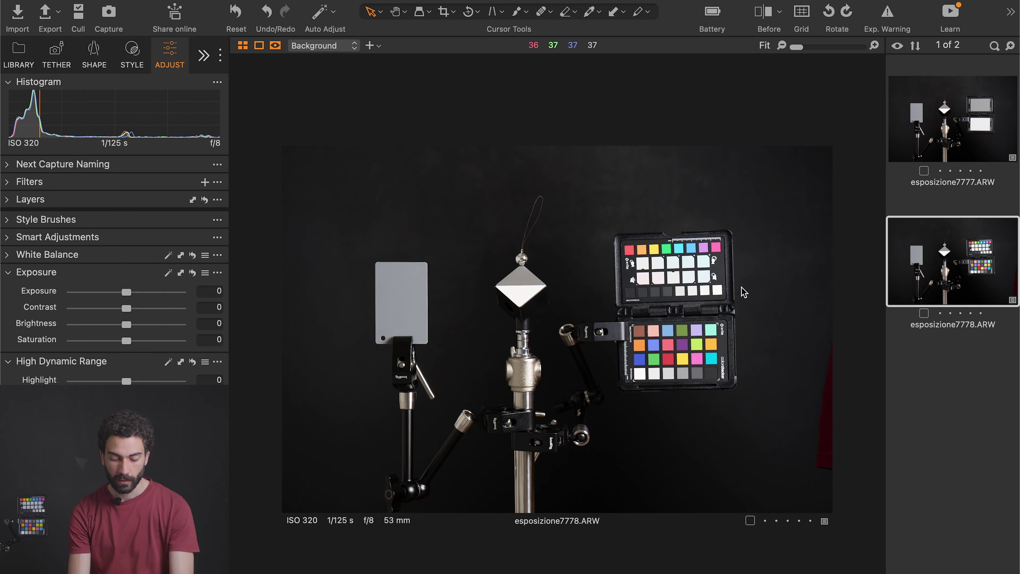
{"action": "scroll", "coordinate": [639, 318], "scroll_direction": "up", "scroll_amount": 5}
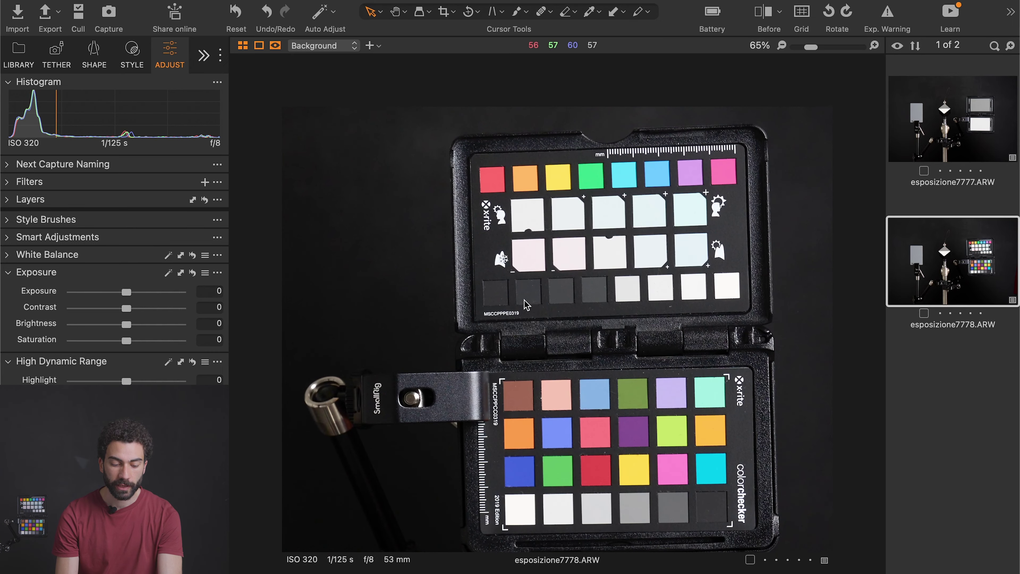
Set the Lab readout to Adobe (generic) and examine the Lab values along the ColorChecker's row of white, grey and black patches.
{"action": "scroll", "coordinate": [683, 509], "scroll_direction": "up", "scroll_amount": 5}
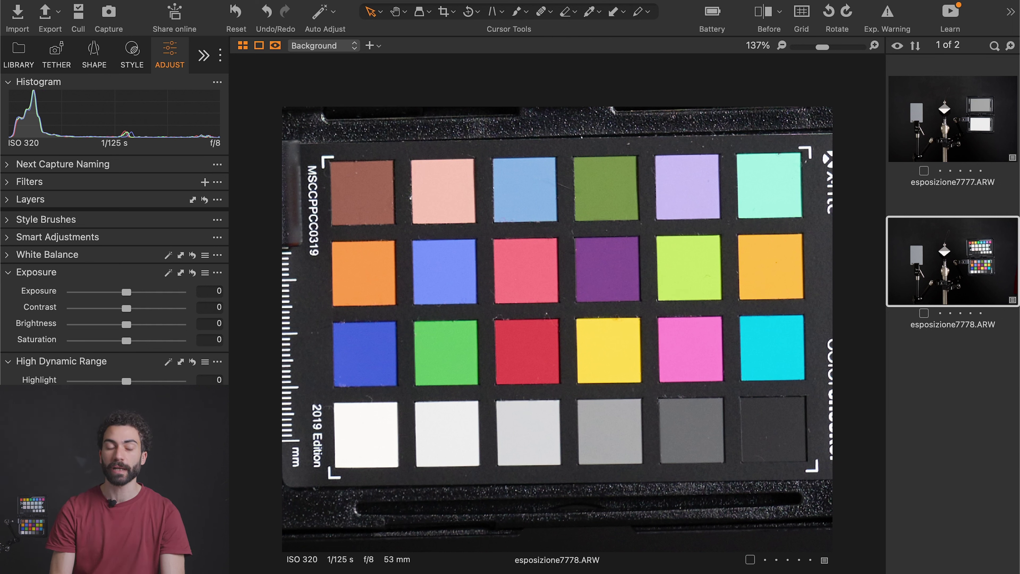
{"action": "left_click", "coordinate": [406, 0]}
{"action": "mouse_move", "coordinate": [502, 416]}
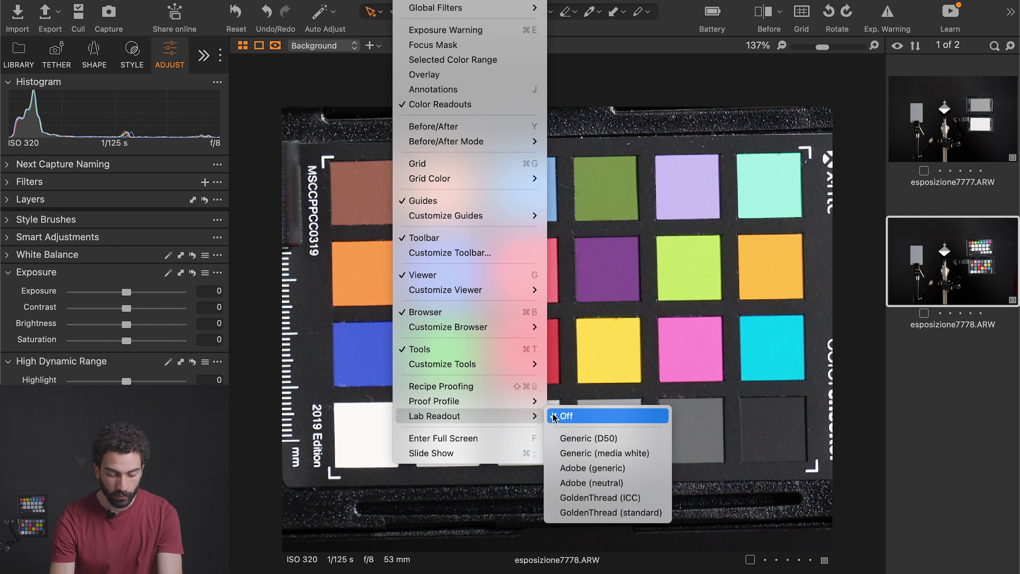
{"action": "left_click", "coordinate": [623, 468]}
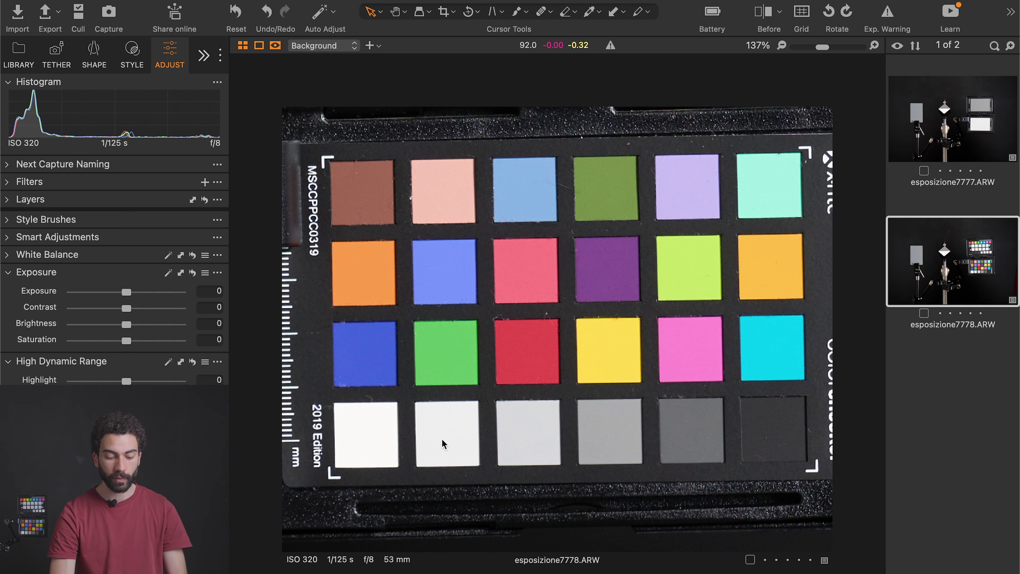
{"action": "scroll", "coordinate": [442, 443], "scroll_direction": "down", "scroll_amount": 3}
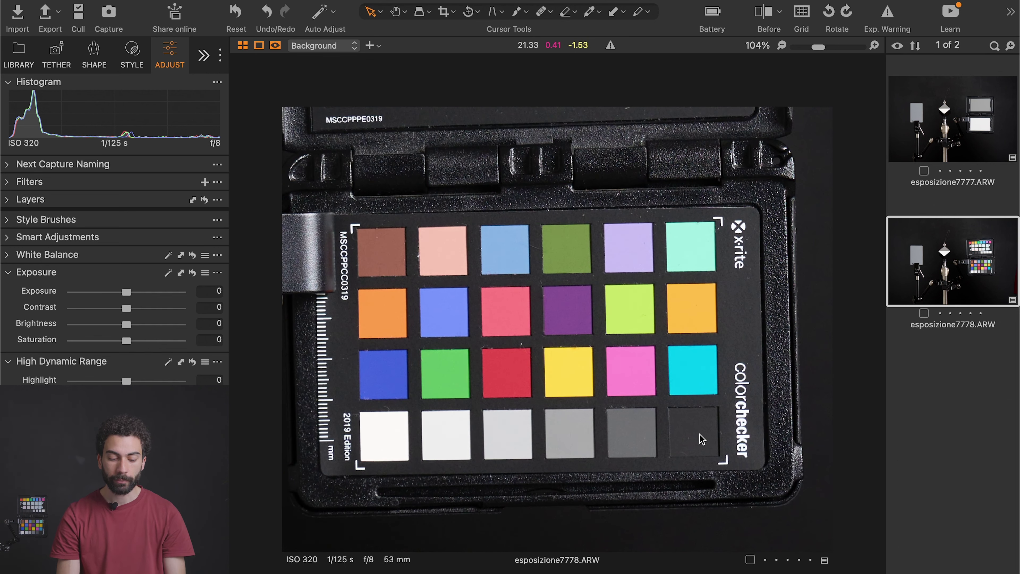
{"action": "scroll", "coordinate": [701, 439], "scroll_direction": "up", "scroll_amount": 1}
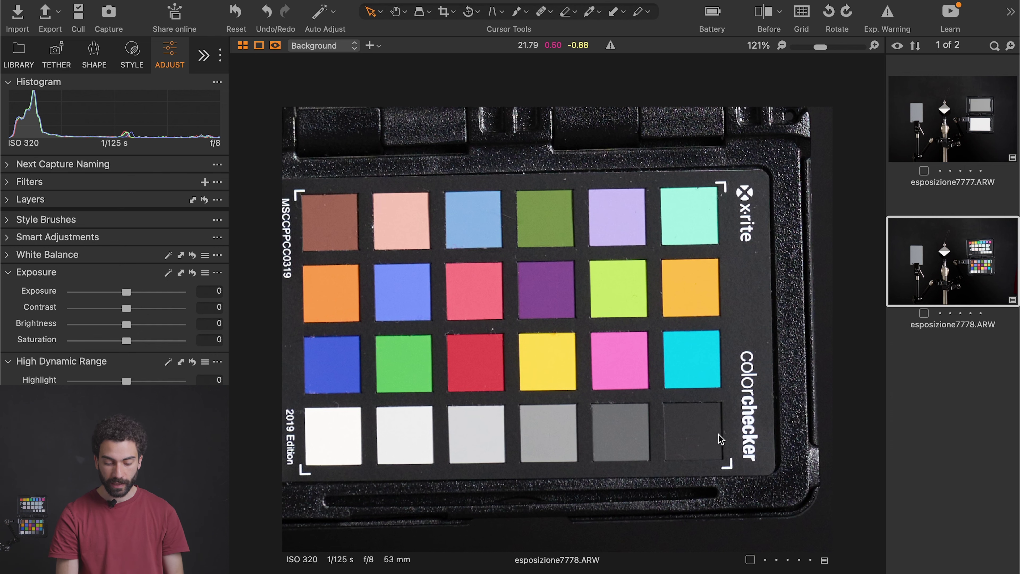
{"action": "scroll", "coordinate": [765, 392], "scroll_direction": "up", "scroll_amount": 3}
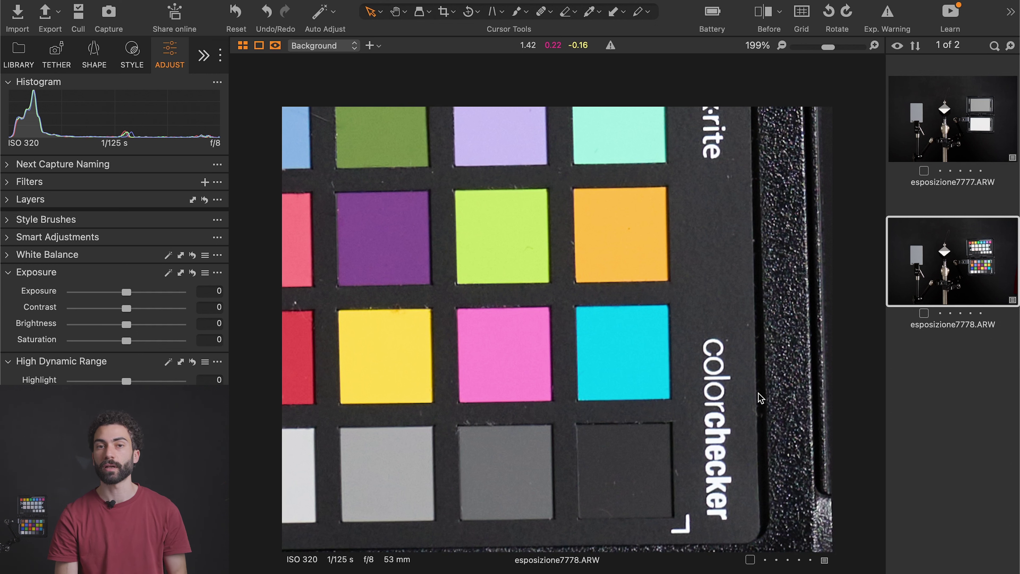
{"action": "scroll", "coordinate": [761, 397], "scroll_direction": "down", "scroll_amount": 8}
{"action": "scroll", "coordinate": [522, 286], "scroll_direction": "up", "scroll_amount": 5}
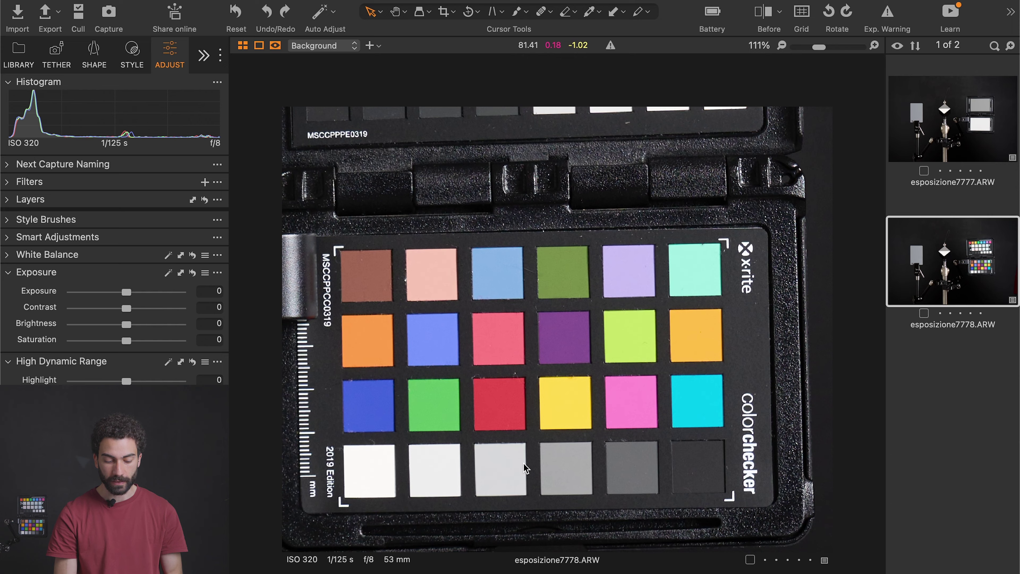
{"action": "scroll", "coordinate": [530, 464], "scroll_direction": "up", "scroll_amount": 1}
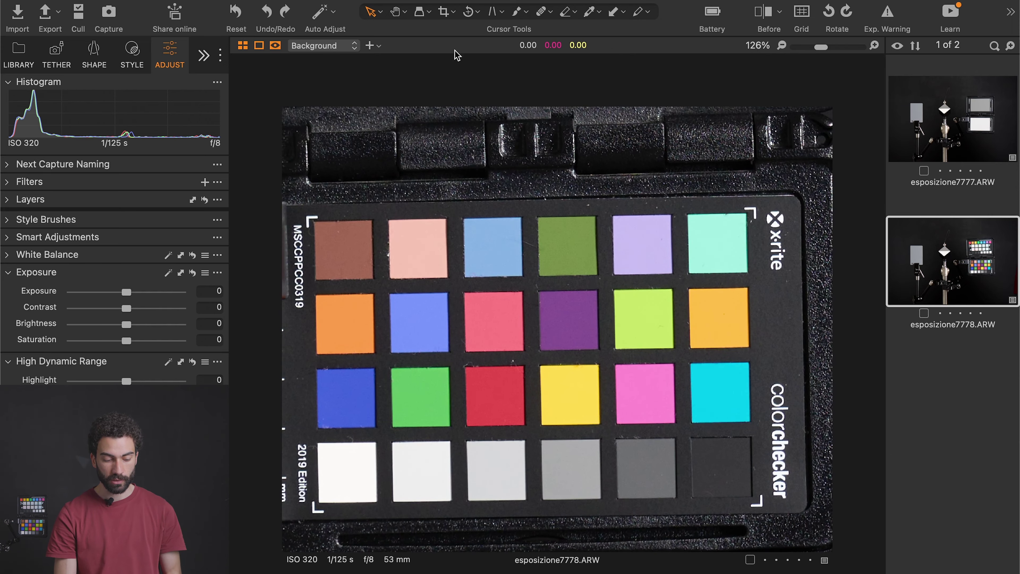
Turn off the Lab readout and examine the RGB values of the ColorChecker's white patch and darker areas.
{"action": "left_click", "coordinate": [403, 0]}
{"action": "mouse_move", "coordinate": [496, 419]}
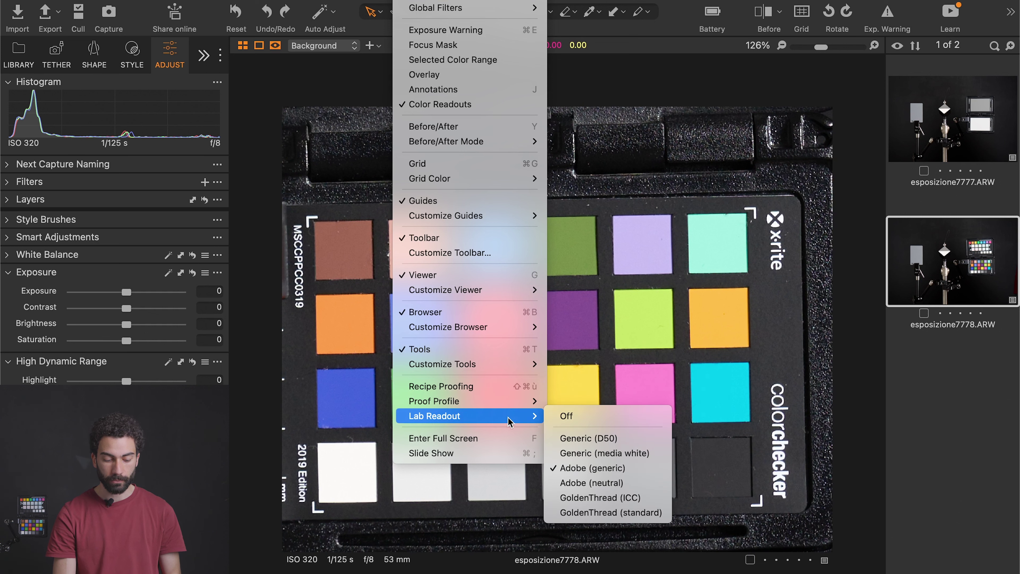
{"action": "left_click", "coordinate": [567, 419]}
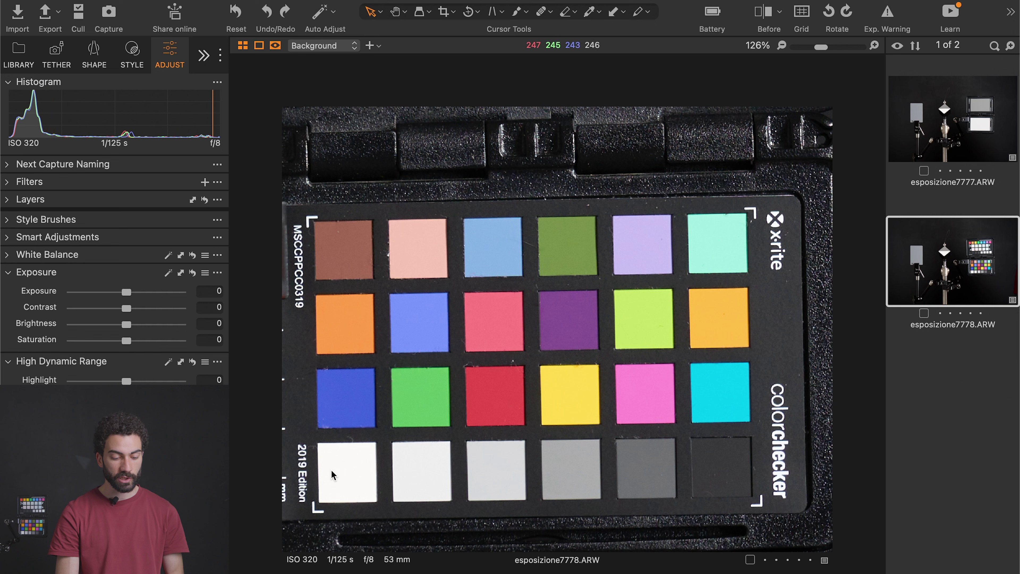
{"action": "scroll", "coordinate": [408, 460], "scroll_direction": "down", "scroll_amount": 5}
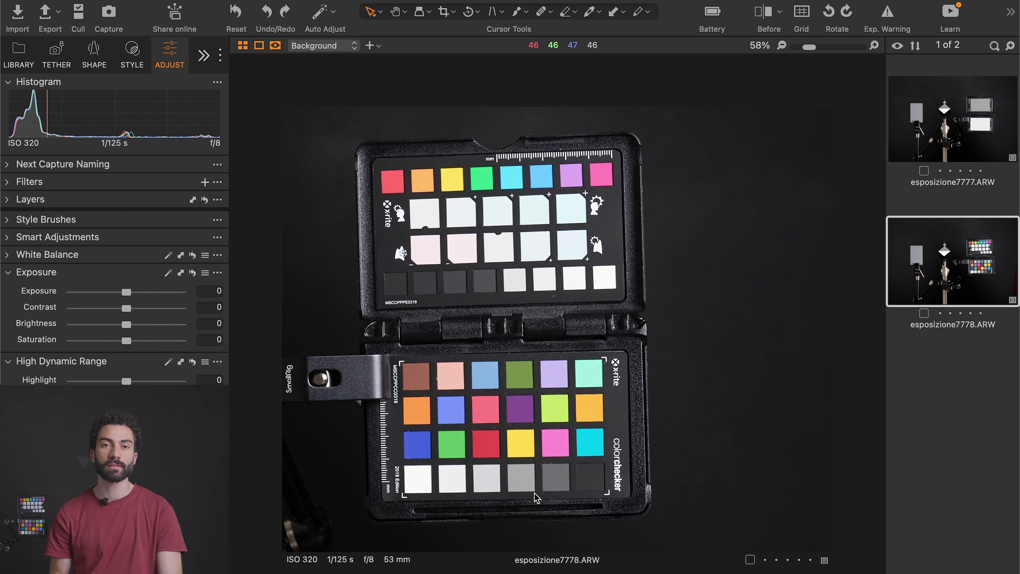
{"action": "scroll", "coordinate": [435, 446], "scroll_direction": "up", "scroll_amount": 3}
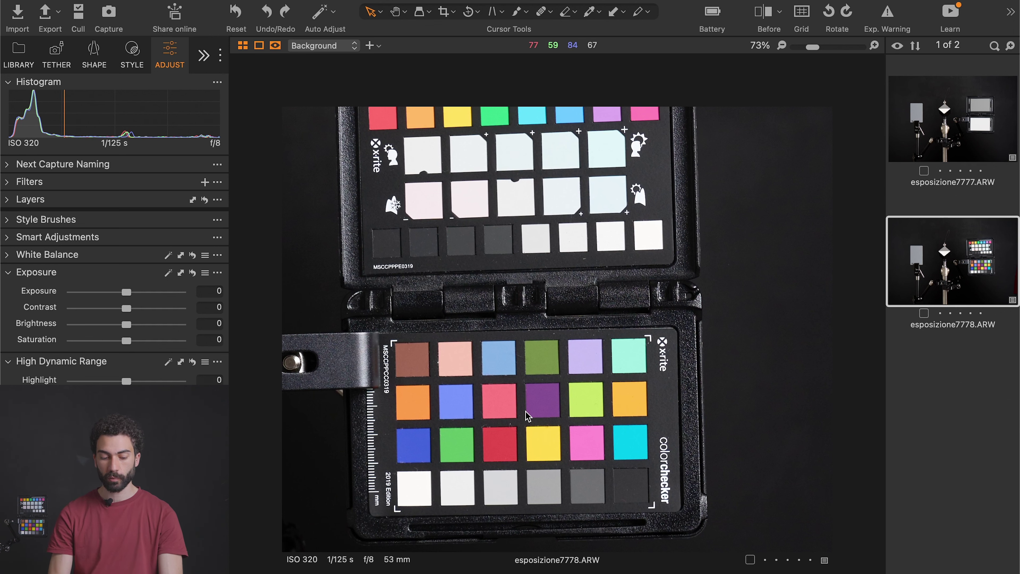
{"action": "scroll", "coordinate": [530, 405], "scroll_direction": "down", "scroll_amount": 5}
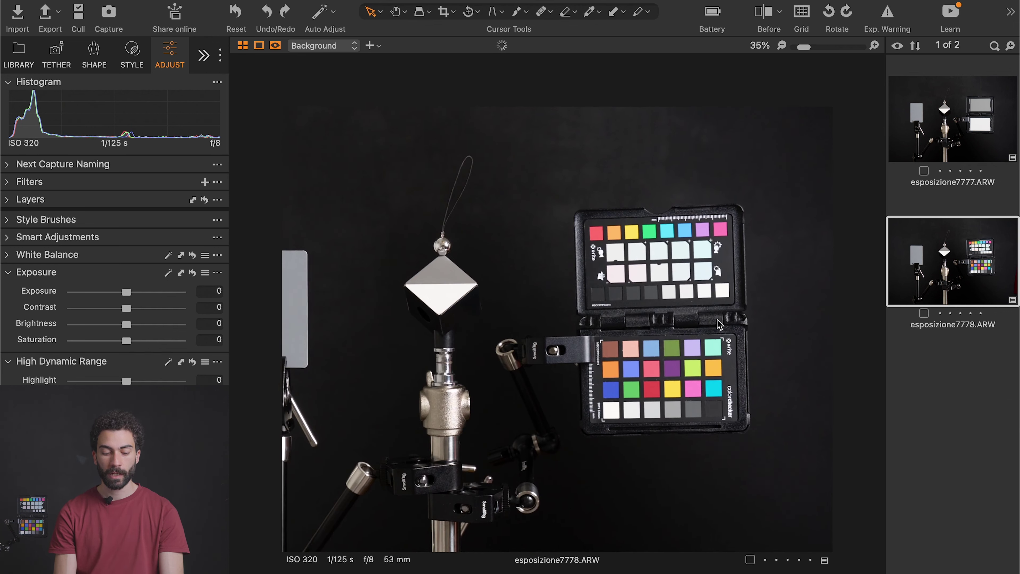
{"action": "scroll", "coordinate": [716, 325], "scroll_direction": "up", "scroll_amount": 5}
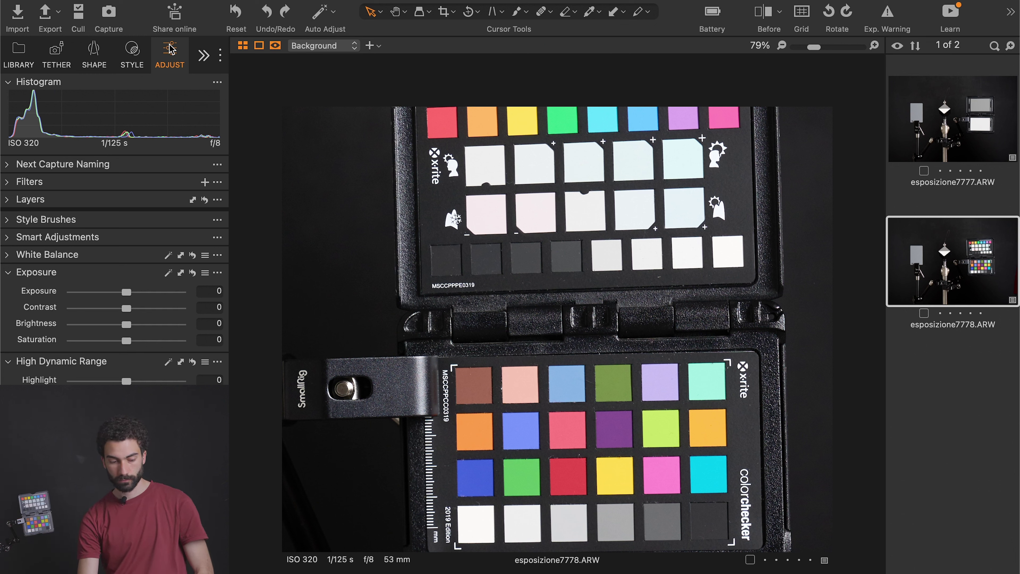
Capture a new photo with the ColorChecker tilted, inspect the glare on its patches and compare the shot with esposizione7778.ARW.
{"action": "left_click", "coordinate": [112, 21]}
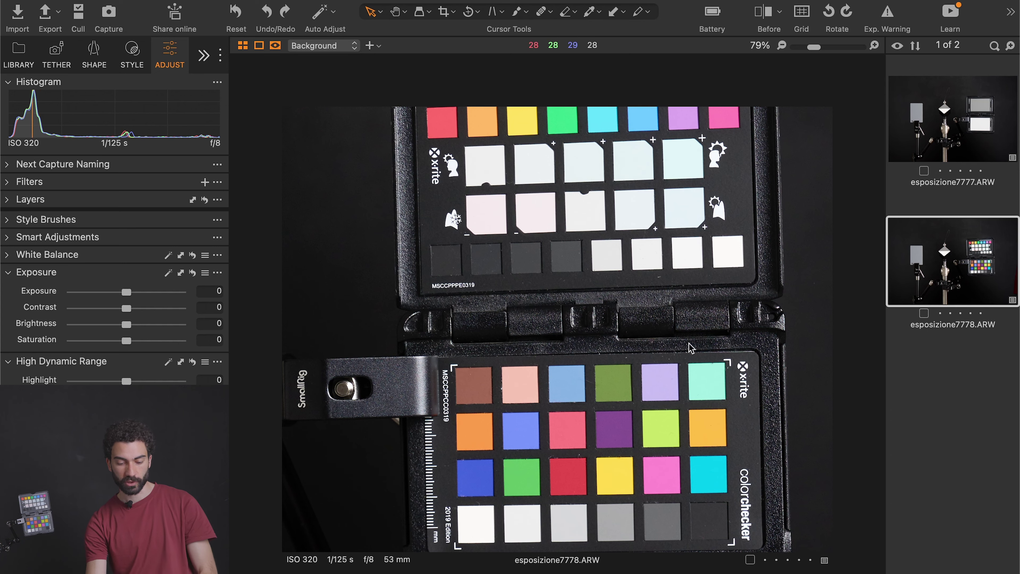
{"action": "scroll", "coordinate": [664, 353], "scroll_direction": "down", "scroll_amount": 3}
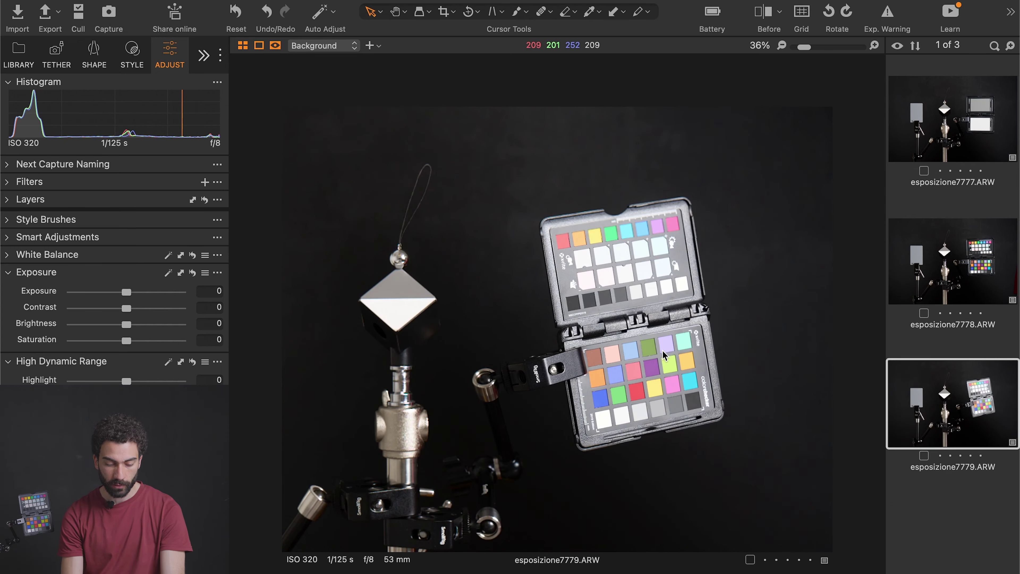
{"action": "scroll", "coordinate": [591, 318], "scroll_direction": "down", "scroll_amount": 2}
{"action": "double_click", "coordinate": [681, 274]}
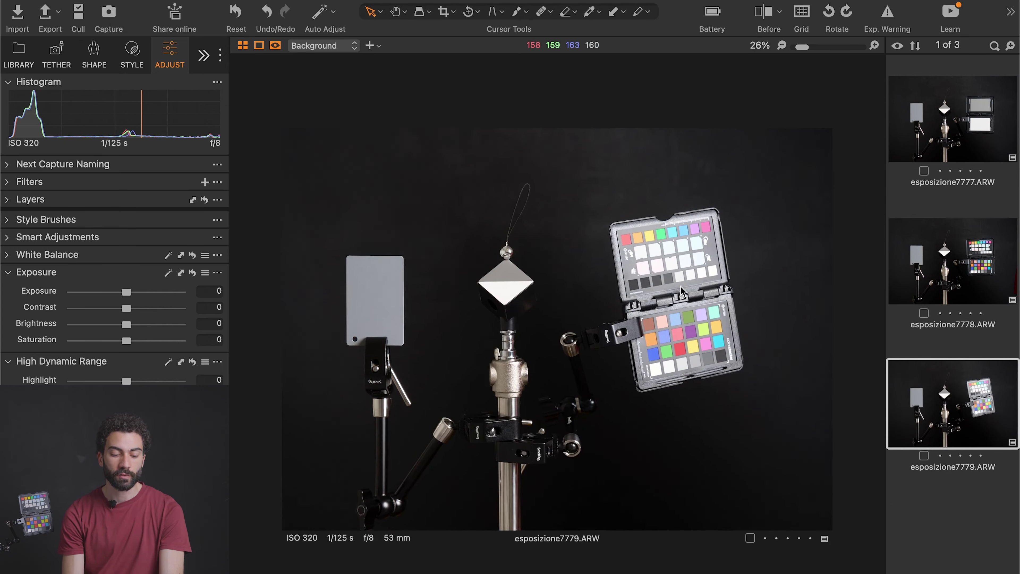
{"action": "scroll", "coordinate": [465, 288], "scroll_direction": "down", "scroll_amount": 3}
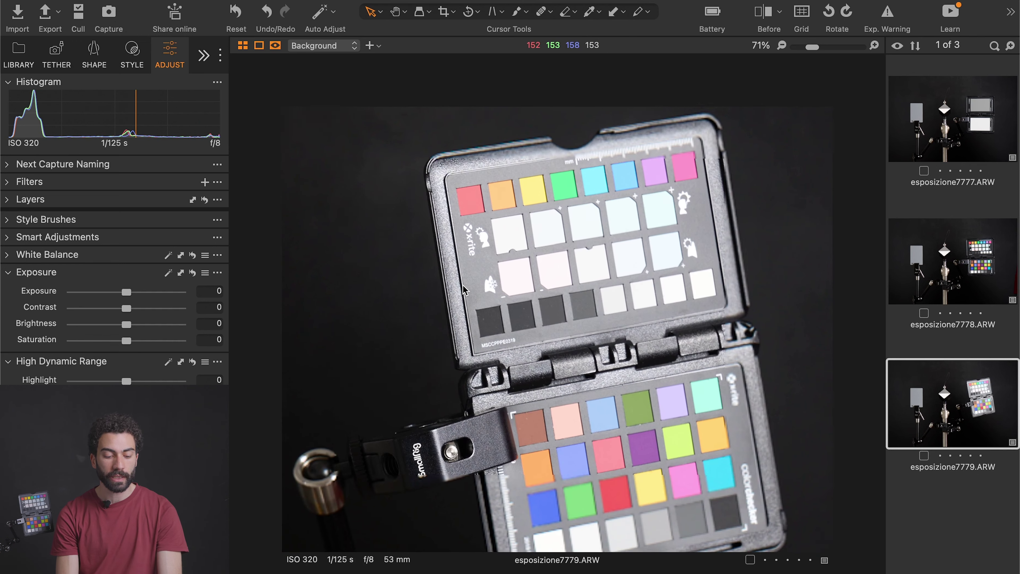
{"action": "scroll", "coordinate": [465, 290], "scroll_direction": "down", "scroll_amount": 5}
{"action": "left_click", "coordinate": [932, 247]}
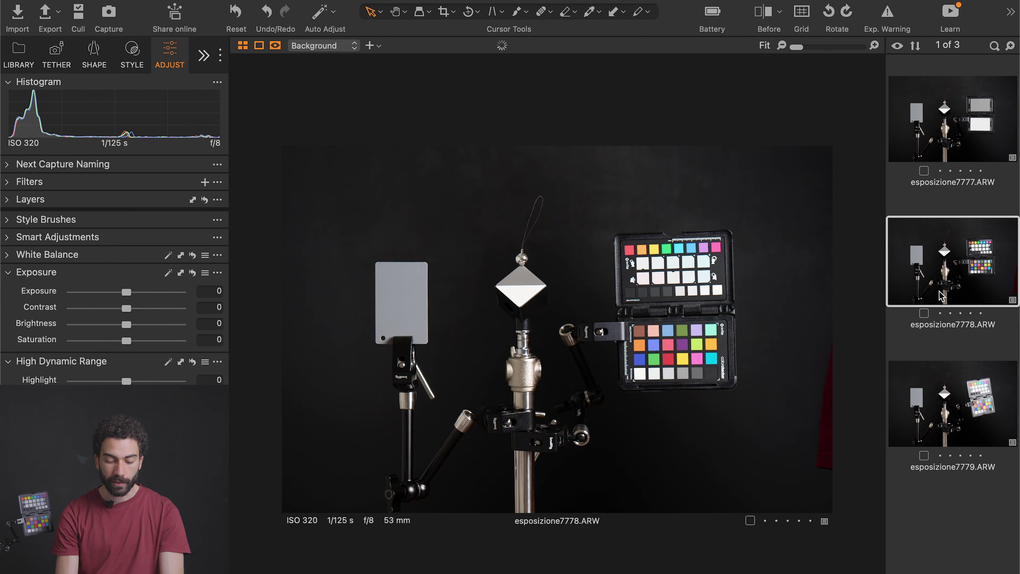
{"action": "left_click", "coordinate": [952, 393]}
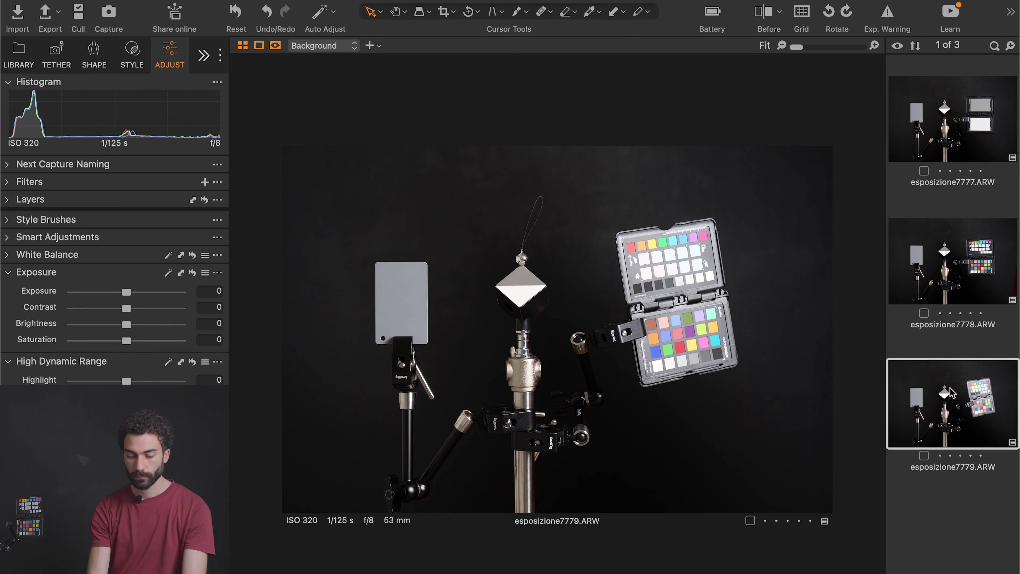
View the ColorChecker in the new esposizione7780.ARW and compare its colors with esposizione7778.ARW at the same magnification.
{"action": "scroll", "coordinate": [732, 357], "scroll_direction": "up", "scroll_amount": 5}
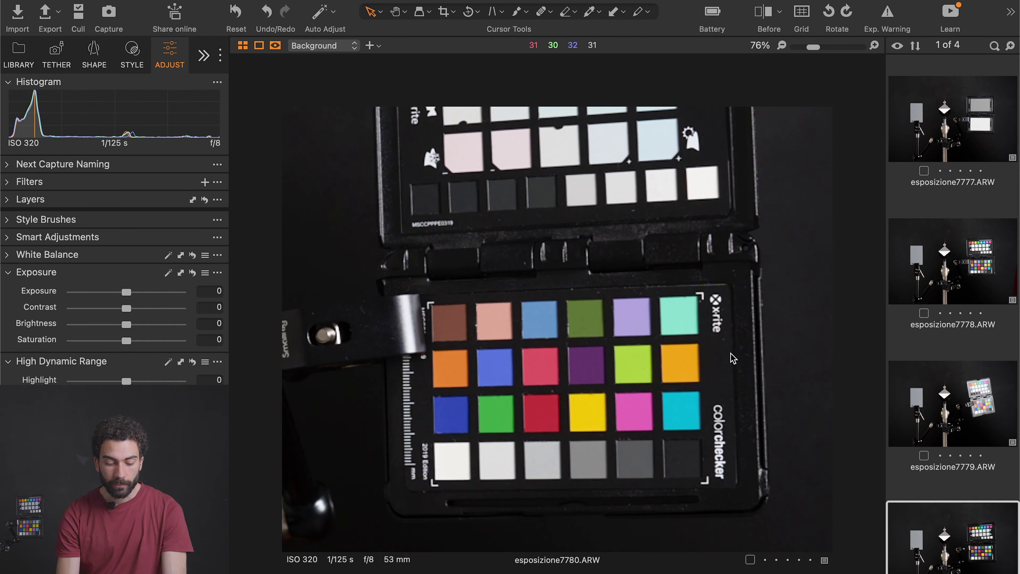
{"action": "scroll", "coordinate": [623, 428], "scroll_direction": "down", "scroll_amount": 3}
{"action": "scroll", "coordinate": [623, 428], "scroll_direction": "down", "scroll_amount": 3}
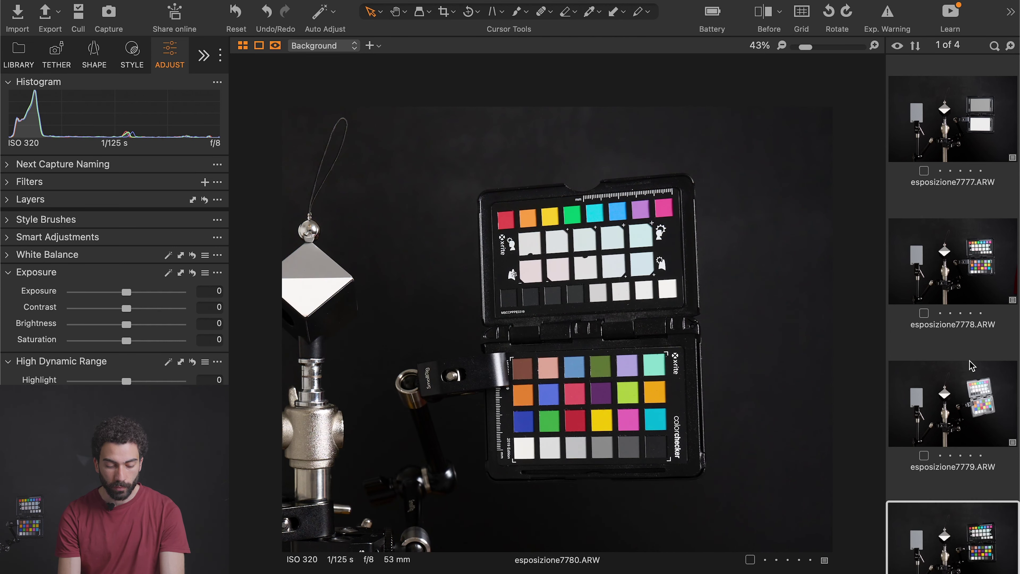
{"action": "left_click", "coordinate": [978, 264]}
{"action": "left_click", "coordinate": [975, 532]}
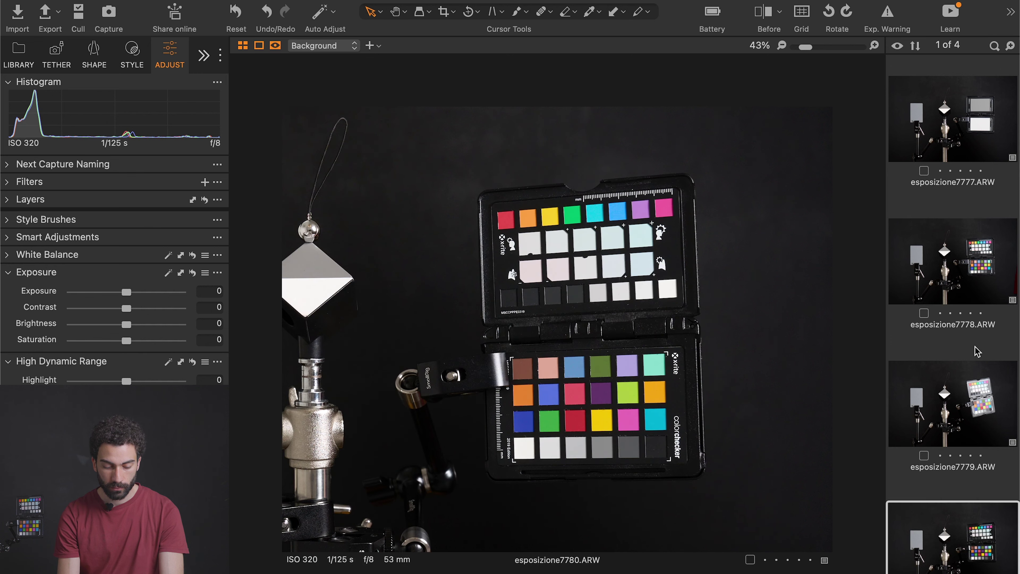
{"action": "left_click", "coordinate": [967, 294]}
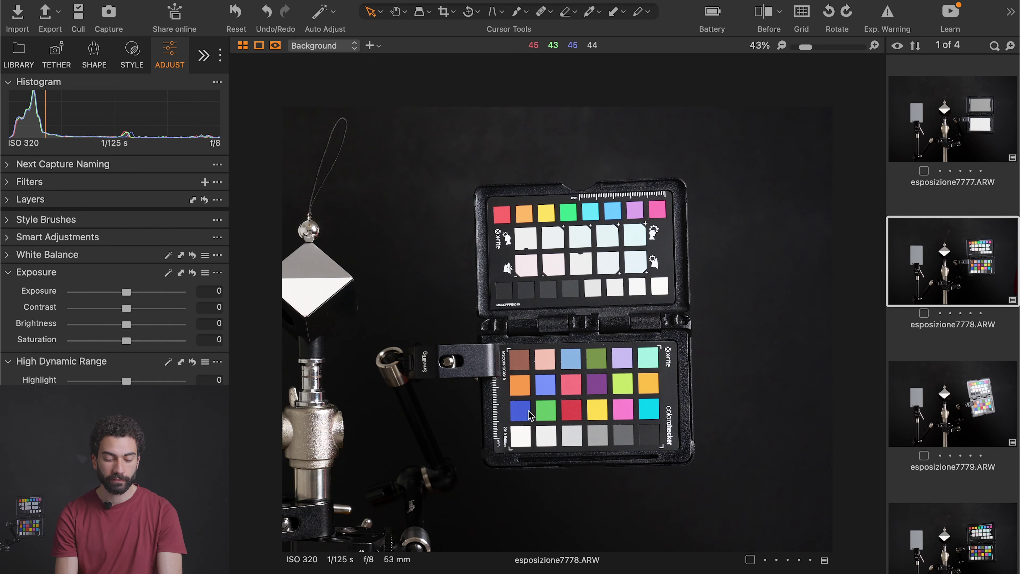
Return to esposizione7780.ARW and examine the RGB values across the ColorChecker's color patches and its black patch.
{"action": "left_click", "coordinate": [944, 538]}
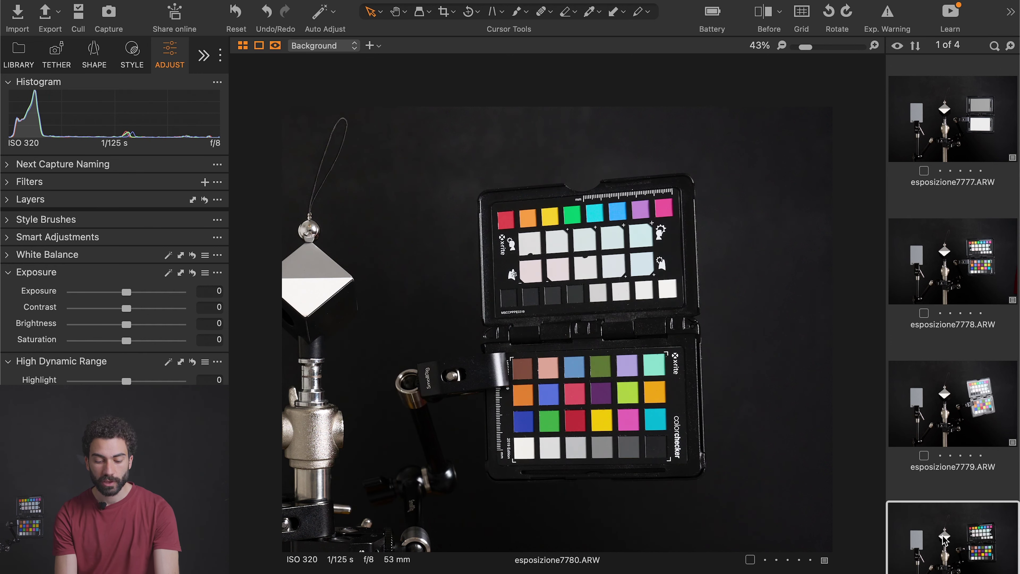
{"action": "scroll", "coordinate": [667, 459], "scroll_direction": "up", "scroll_amount": 3}
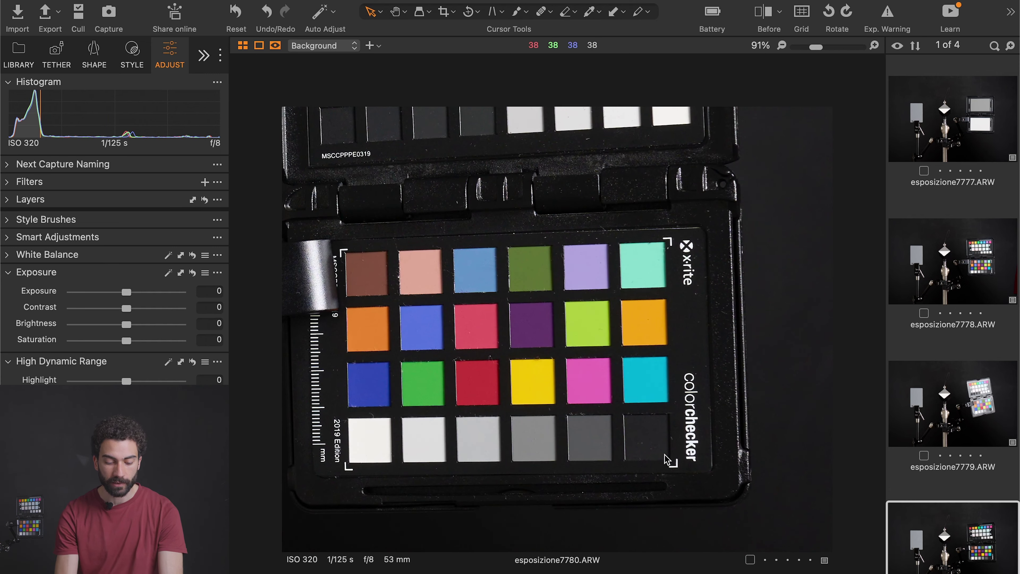
{"action": "scroll", "coordinate": [483, 406], "scroll_direction": "down", "scroll_amount": 2}
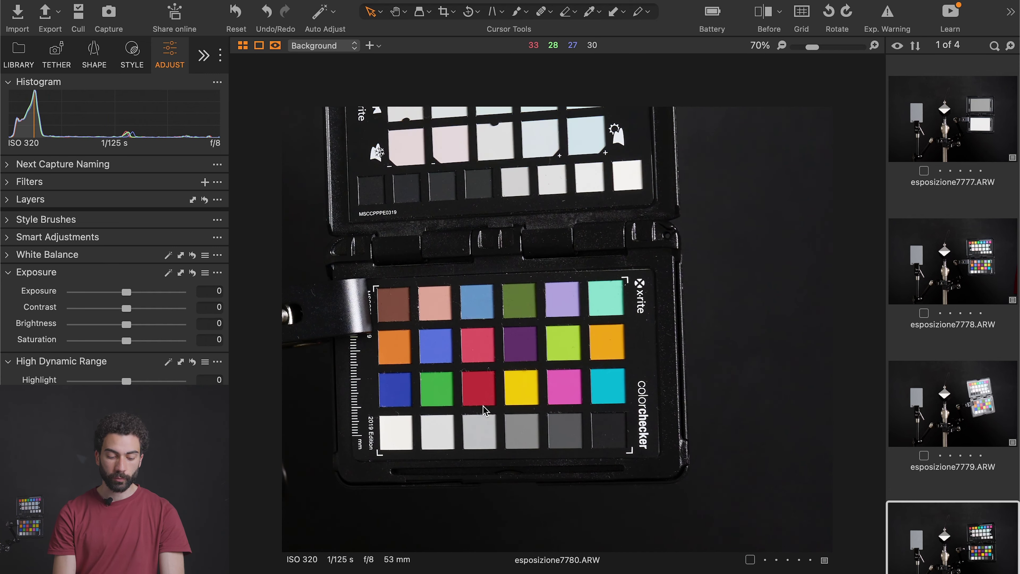
{"action": "scroll", "coordinate": [483, 406], "scroll_direction": "up", "scroll_amount": 3}
{"action": "scroll", "coordinate": [483, 406], "scroll_direction": "down", "scroll_amount": 3}
{"action": "scroll", "coordinate": [485, 410], "scroll_direction": "down", "scroll_amount": 3}
{"action": "scroll", "coordinate": [484, 409], "scroll_direction": "up", "scroll_amount": 3}
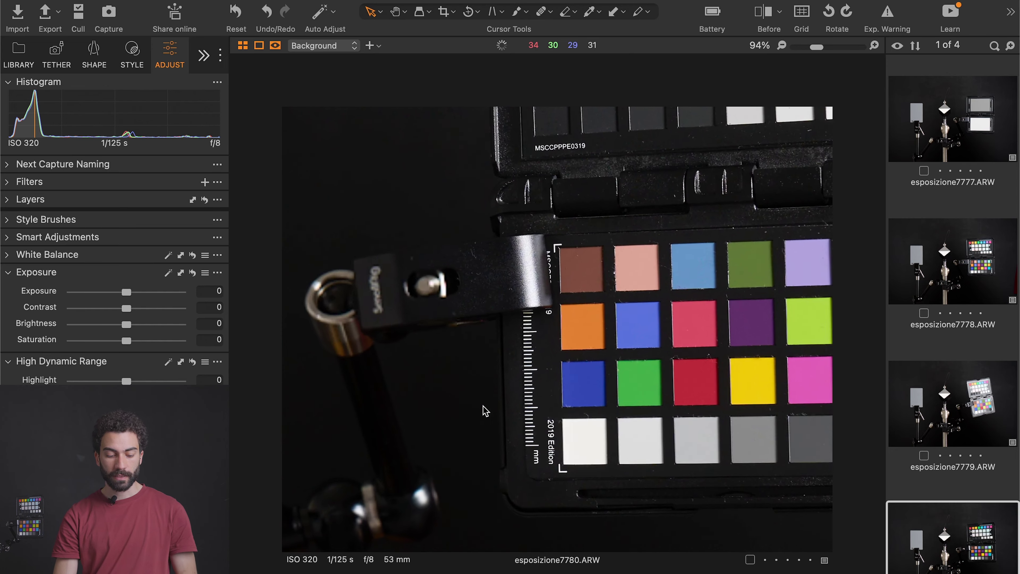
{"action": "scroll", "coordinate": [579, 453], "scroll_direction": "up", "scroll_amount": 1}
{"action": "scroll", "coordinate": [579, 453], "scroll_direction": "right", "scroll_amount": 5}
{"action": "scroll", "coordinate": [579, 453], "scroll_direction": "down", "scroll_amount": 2}
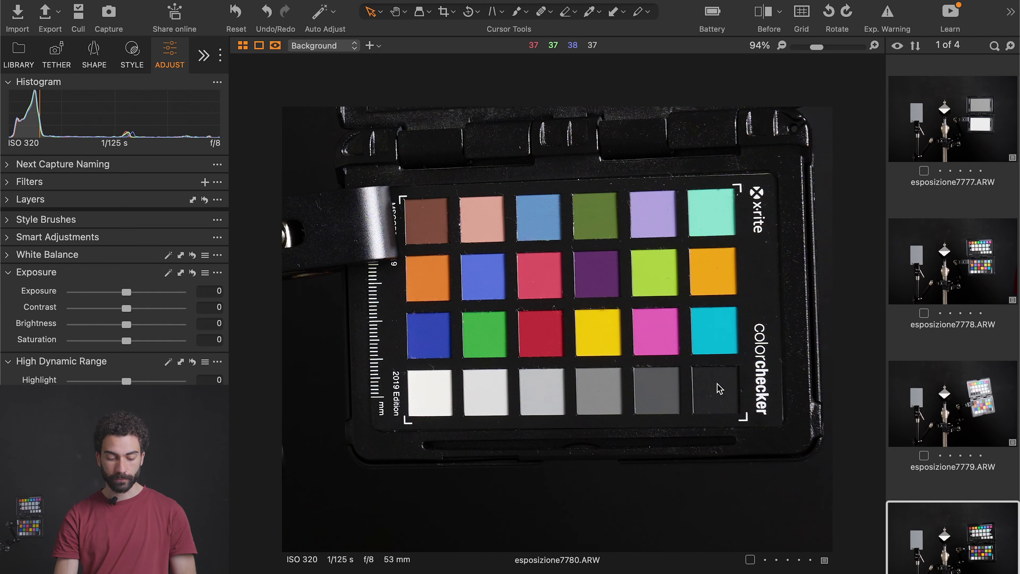
Display esposizione7780.ARW in full and compare it with the earlier ColorChecker shots, including the tilted one in esposizione7779.ARW.
{"action": "key", "text": "super+comma"}
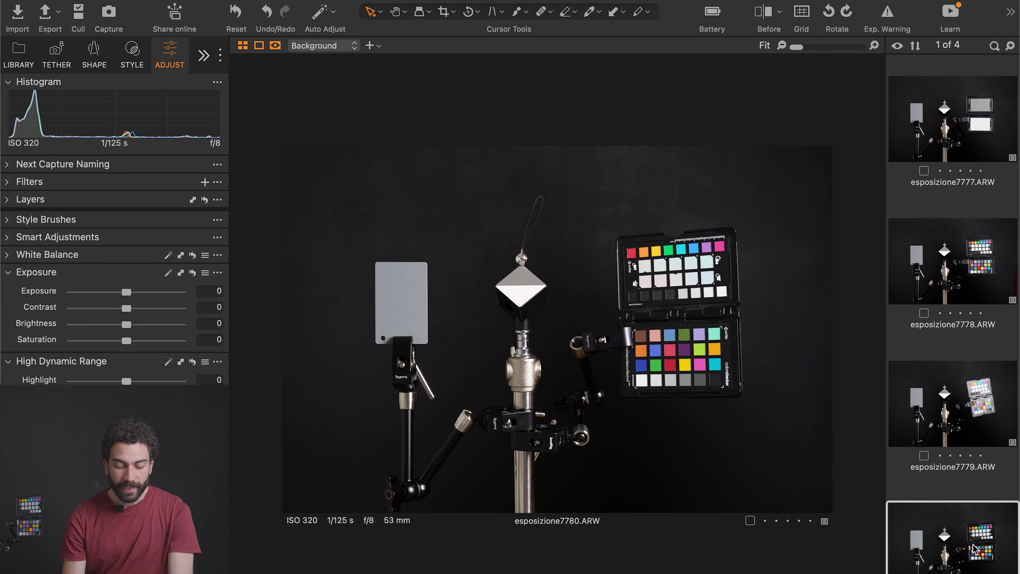
{"action": "key", "text": "Up"}
{"action": "key", "text": "Up"}
{"action": "key", "text": "Down"}
{"action": "key", "text": "Down"}
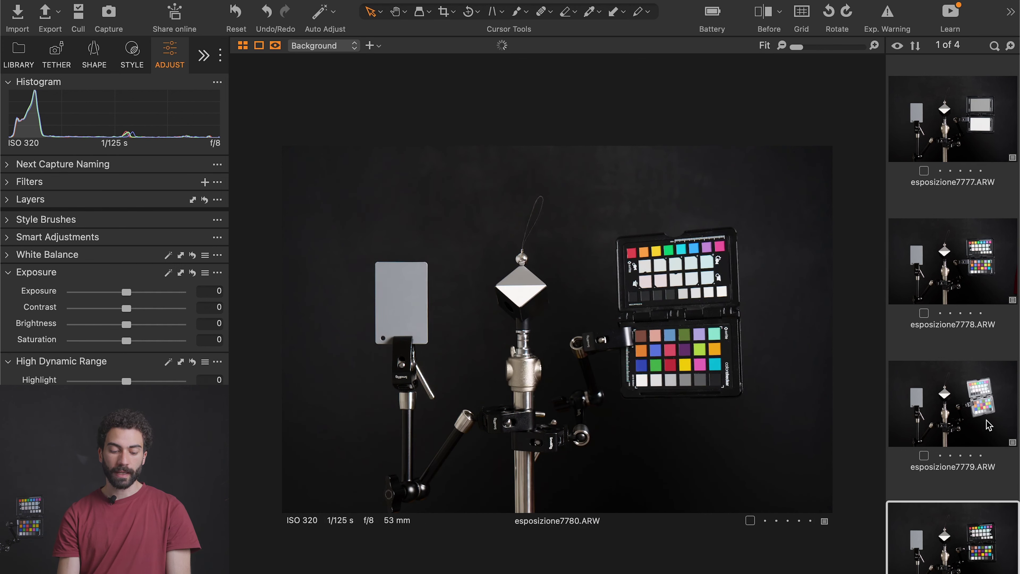
{"action": "key", "text": "Up"}
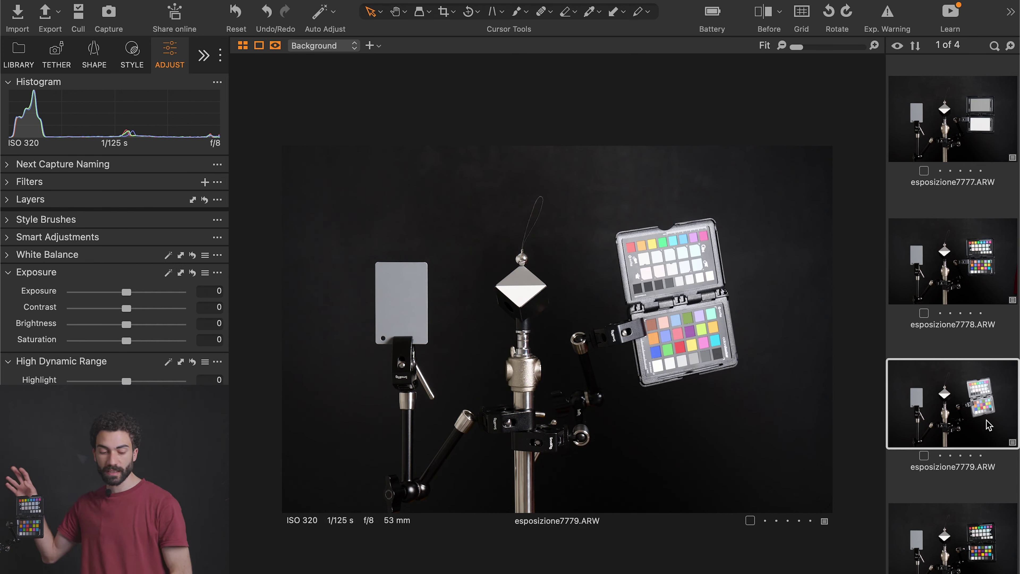
{"action": "left_click", "coordinate": [988, 554]}
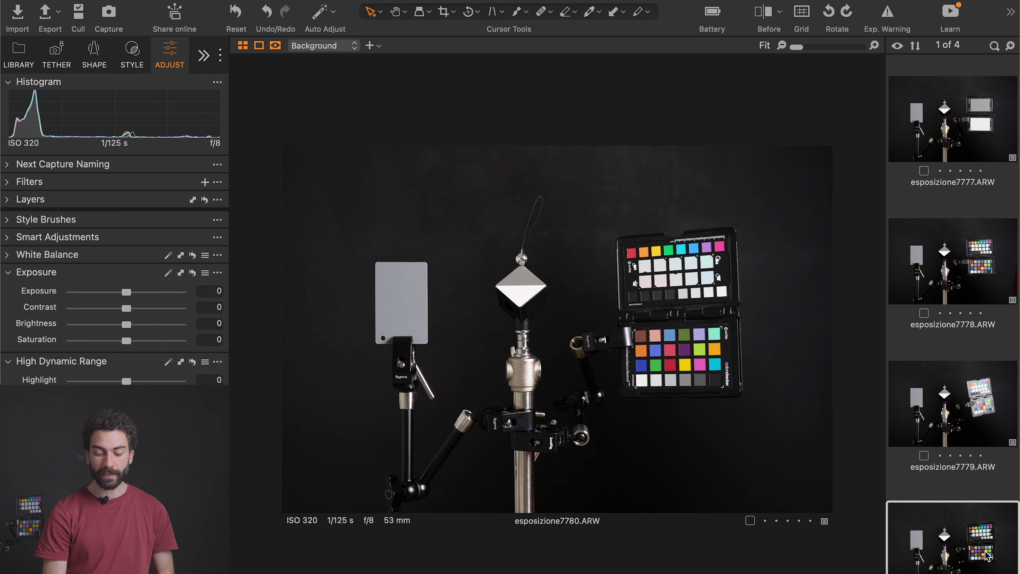
Flip back and forth through the earlier test photos, ending on esposizione7777.ARW.
{"action": "key", "text": "Up"}
{"action": "key", "text": "Up"}
{"action": "key", "text": "Down"}
{"action": "key", "text": "Up"}
{"action": "key", "text": "Up"}
{"action": "key", "text": "Down"}
{"action": "key", "text": "Up"}
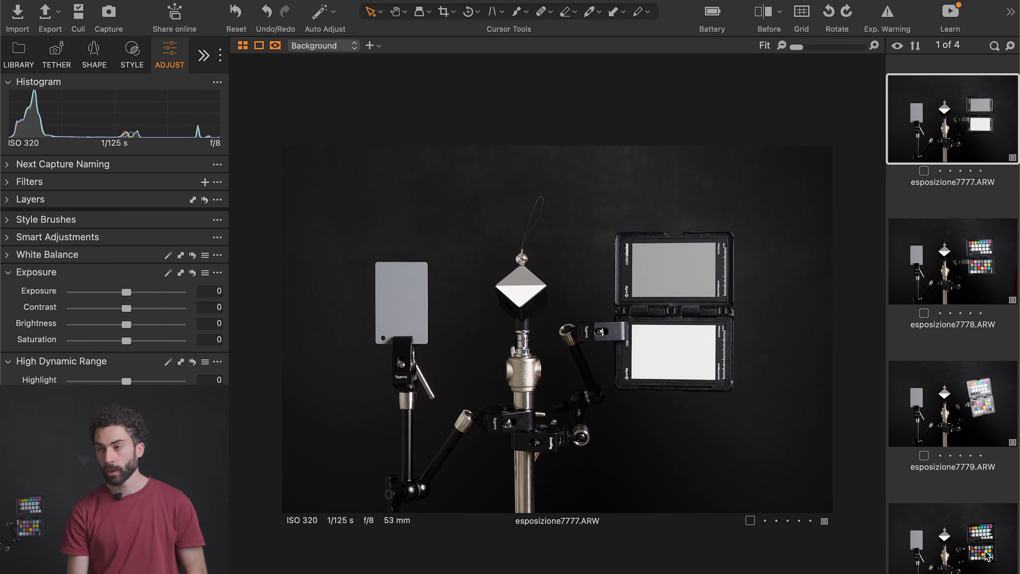